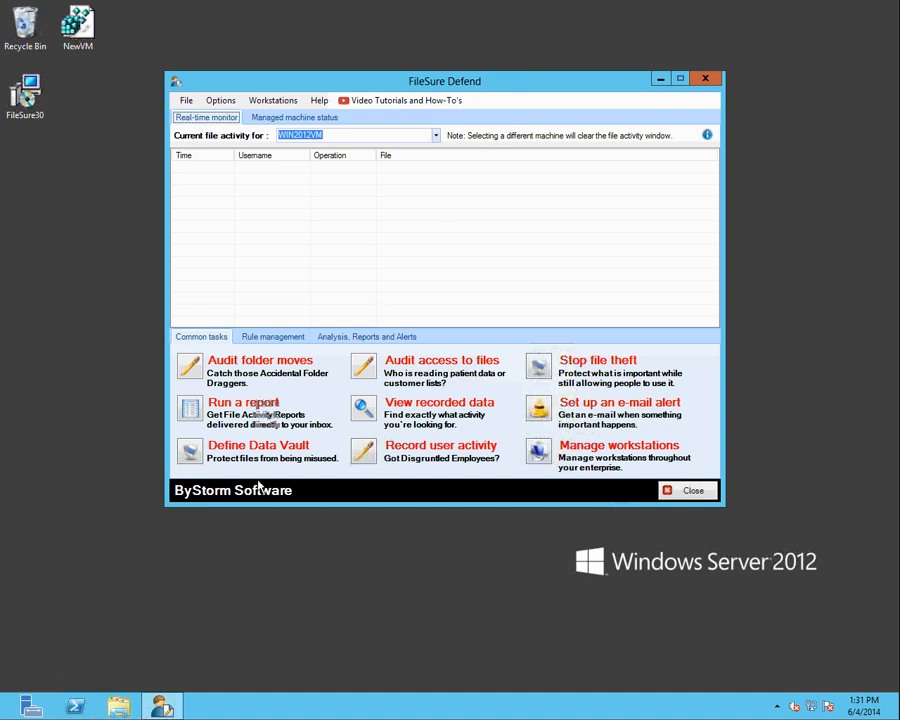
# Start a new Data Vault rule with *\Restricted\ as the vault location.
pyautogui.click(275, 446)
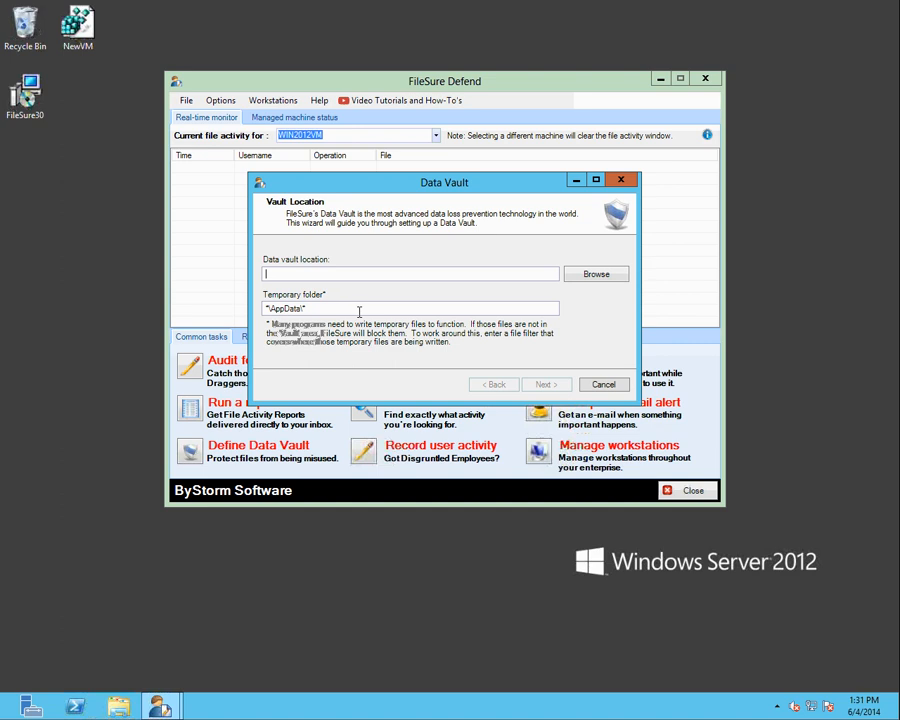
pyautogui.write('*\\')
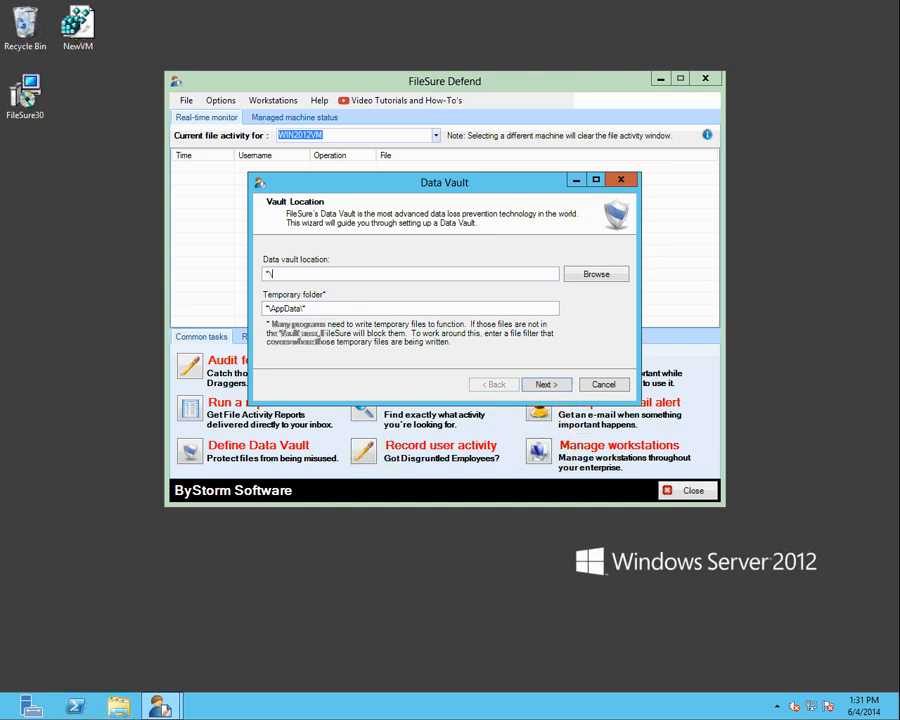
pyautogui.write('Restricted\\*')
pyautogui.click(548, 383)
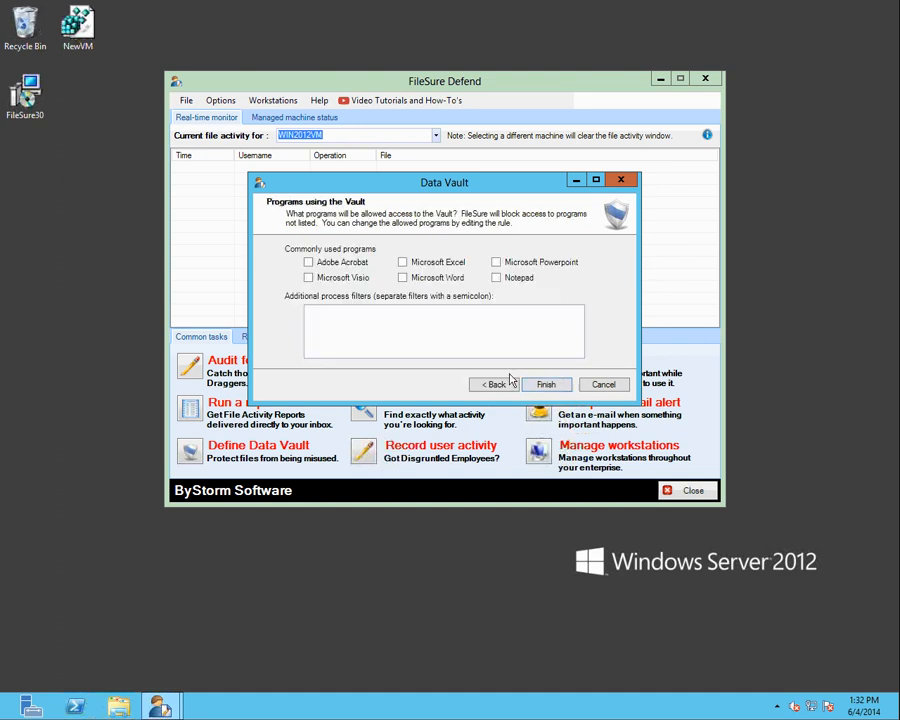
# Allow Acrobat, Visio, Word, Excel and PowerPoint to use the vault and finish the rule.
pyautogui.click(310, 263)
pyautogui.click(348, 279)
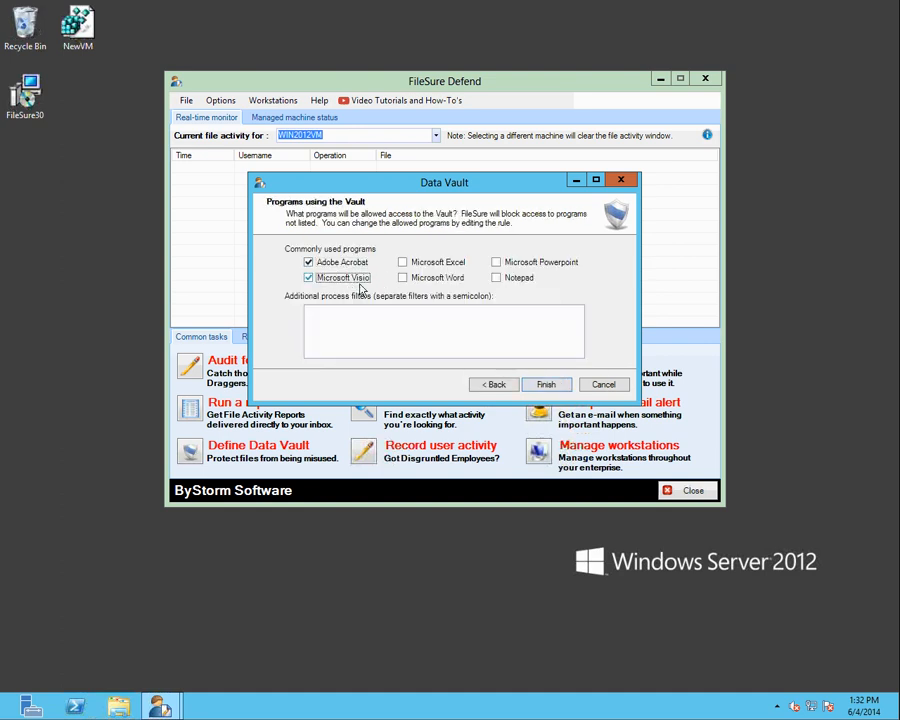
pyautogui.click(432, 278)
pyautogui.click(436, 264)
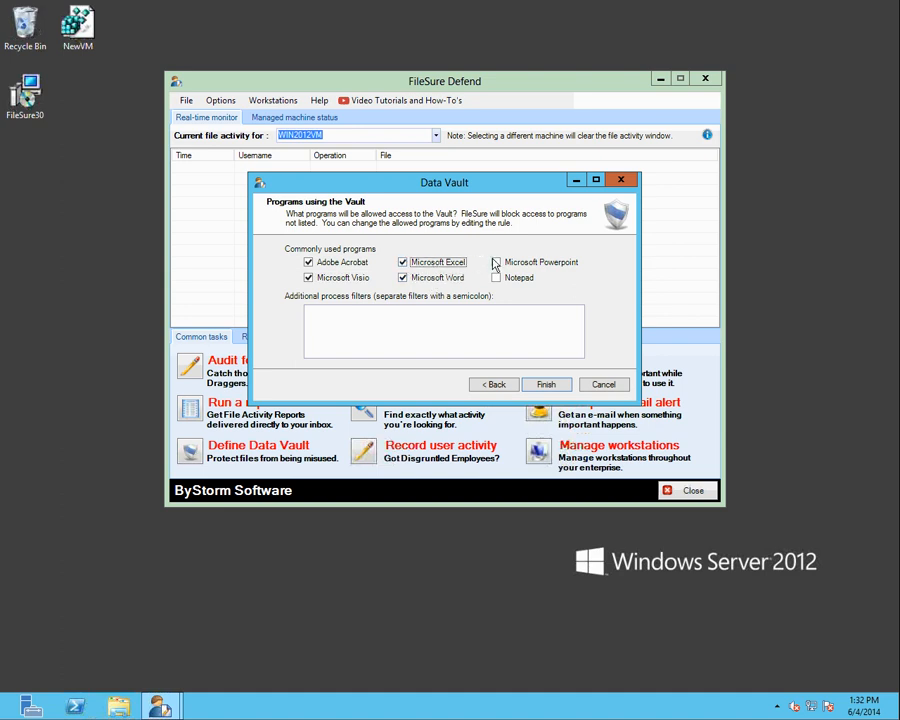
pyautogui.click(495, 262)
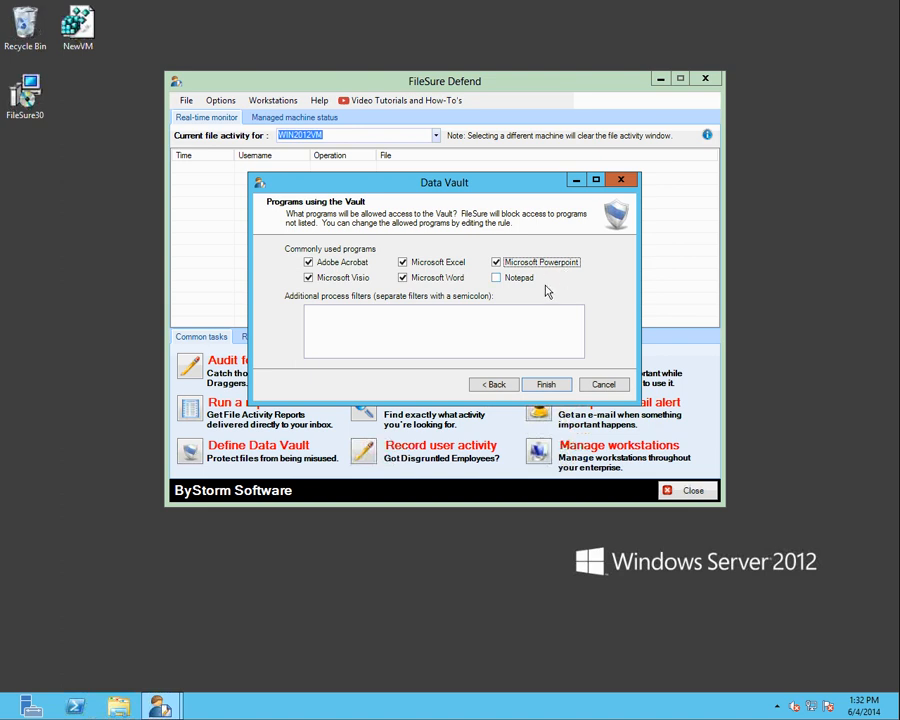
pyautogui.click(546, 384)
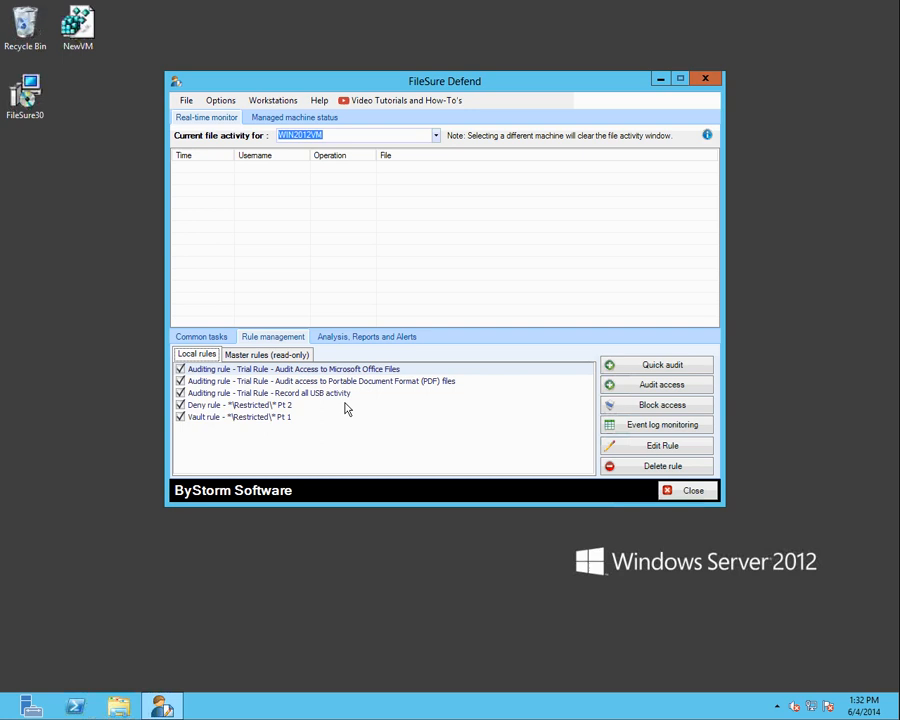
pyautogui.click(283, 417)
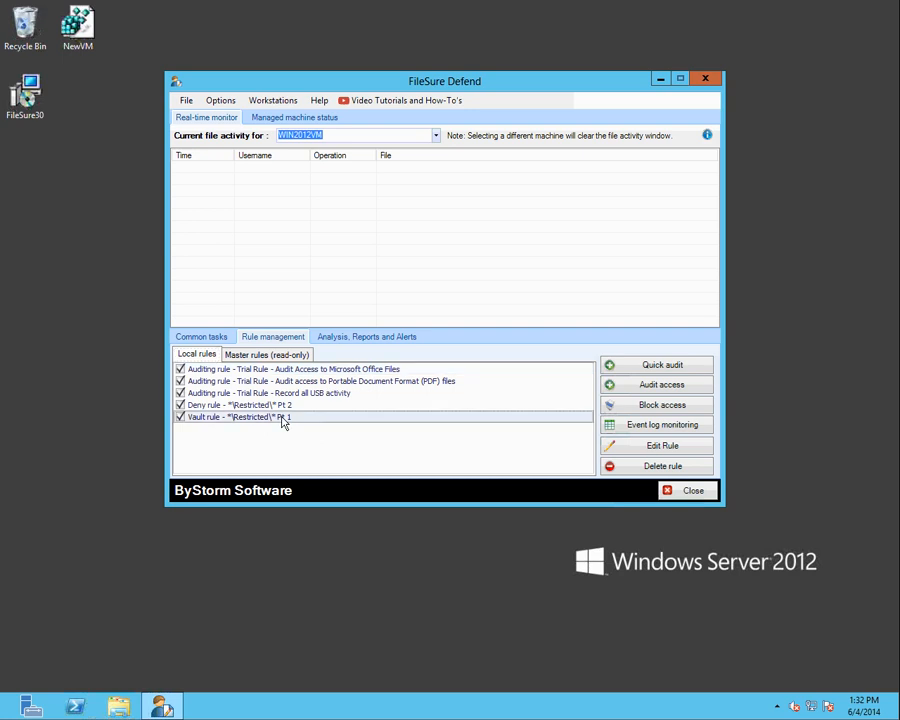
pyautogui.click(662, 445)
pyautogui.click(564, 197)
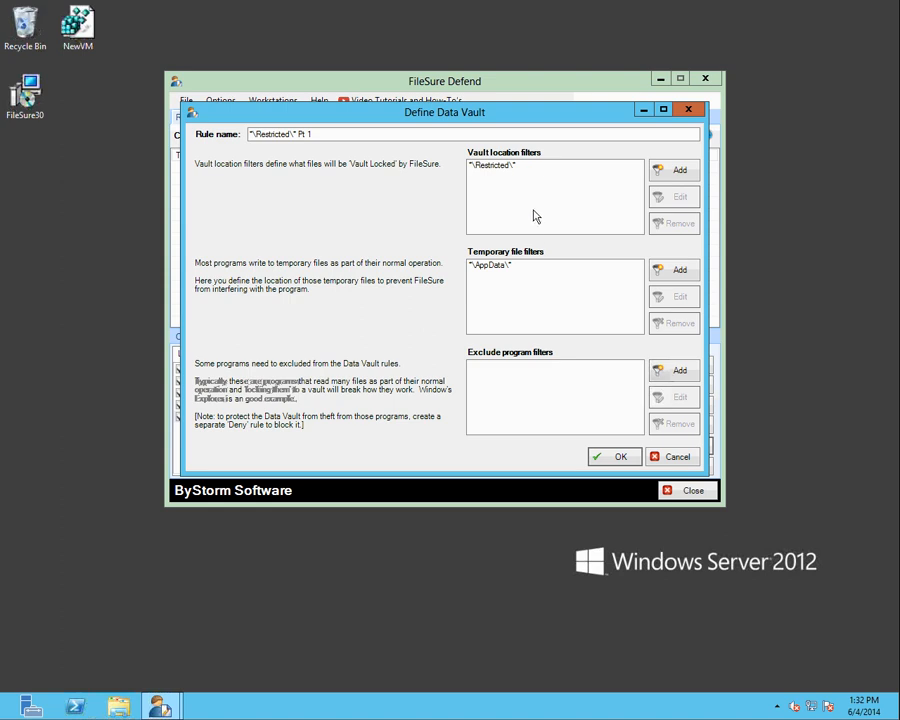
pyautogui.click(678, 457)
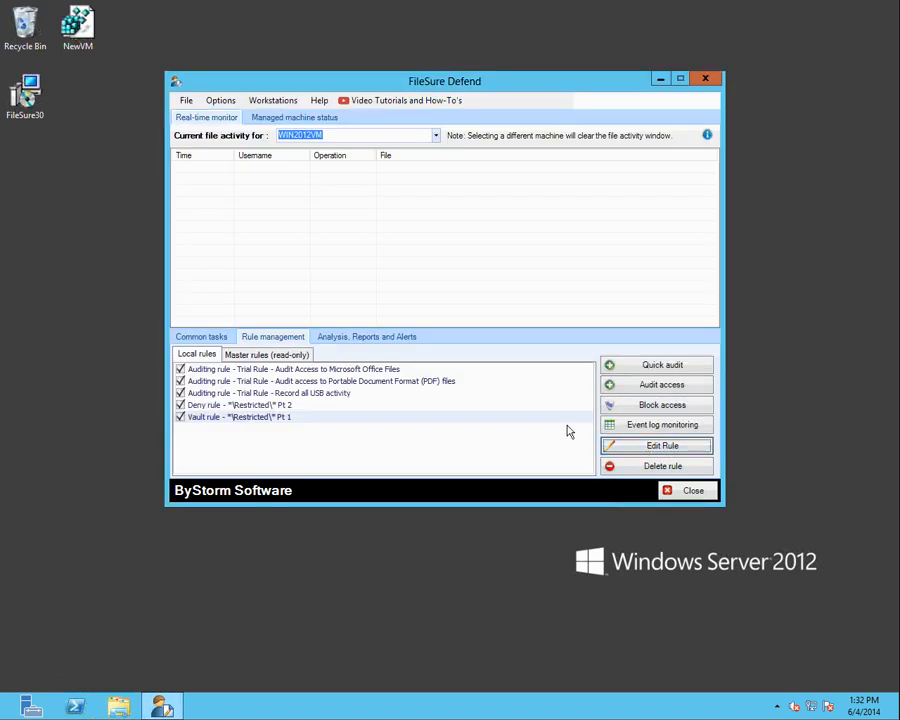
pyautogui.click(303, 405)
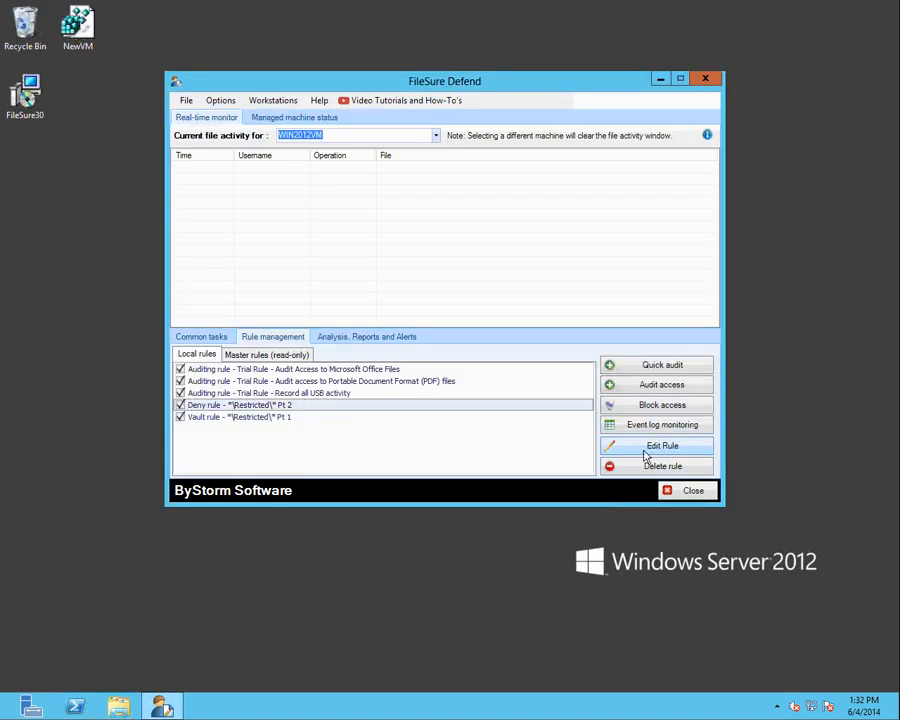
# Review the Deny rule's program name filters, cancel unchanged, then check managed machine status.
pyautogui.click(656, 446)
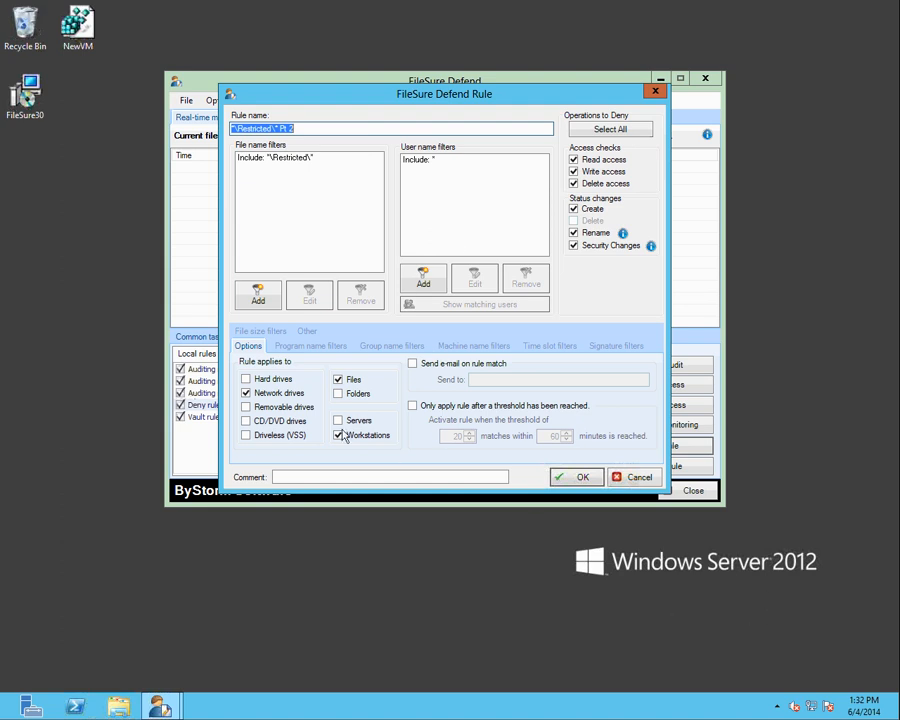
pyautogui.click(321, 348)
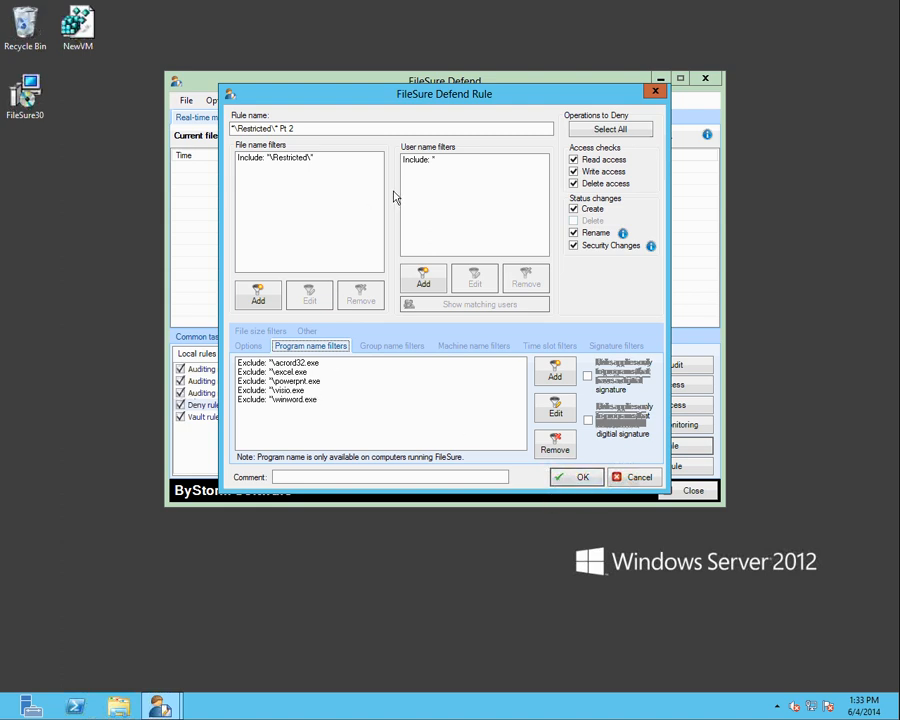
pyautogui.click(627, 479)
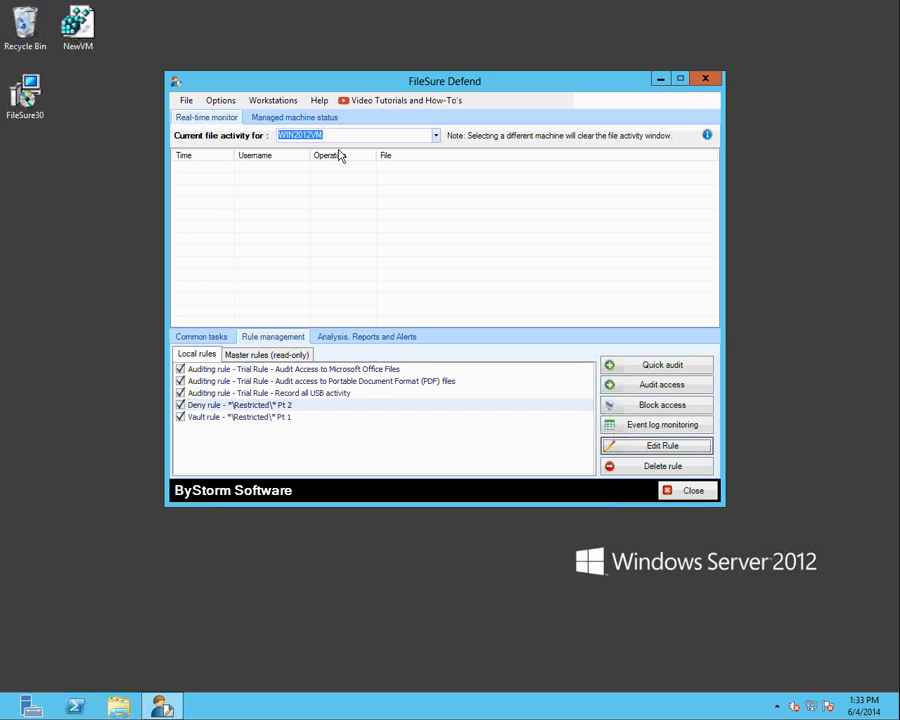
pyautogui.click(294, 117)
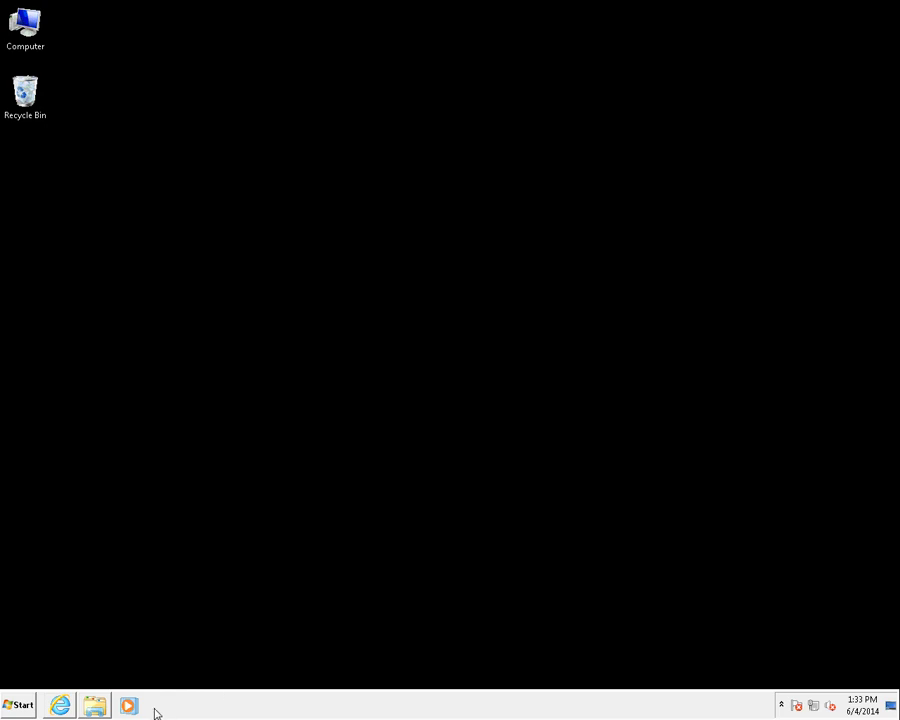
# Browse from Computer to business (N:) > Test Folder > Restricted and nudge the window up.
pyautogui.click(97, 706)
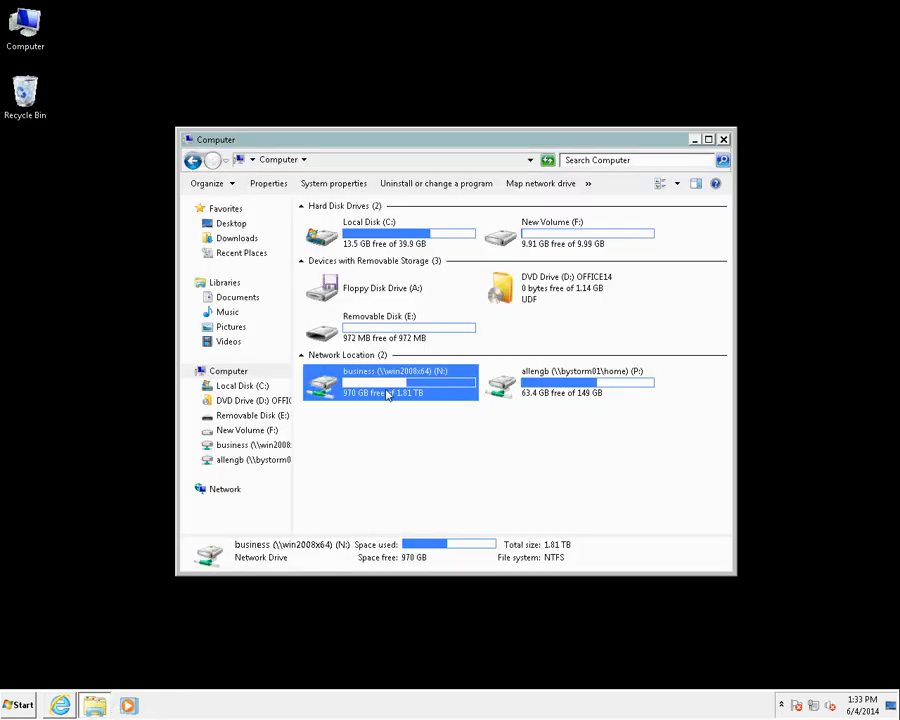
pyautogui.click(419, 338)
pyautogui.click(444, 390)
pyautogui.doubleClick(414, 398)
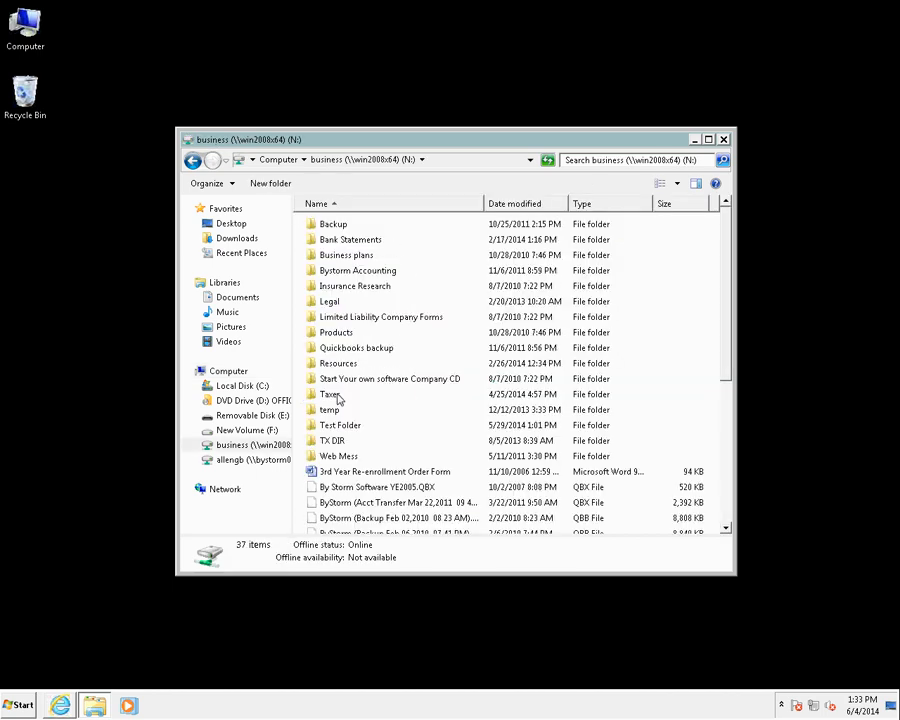
pyautogui.doubleClick(340, 426)
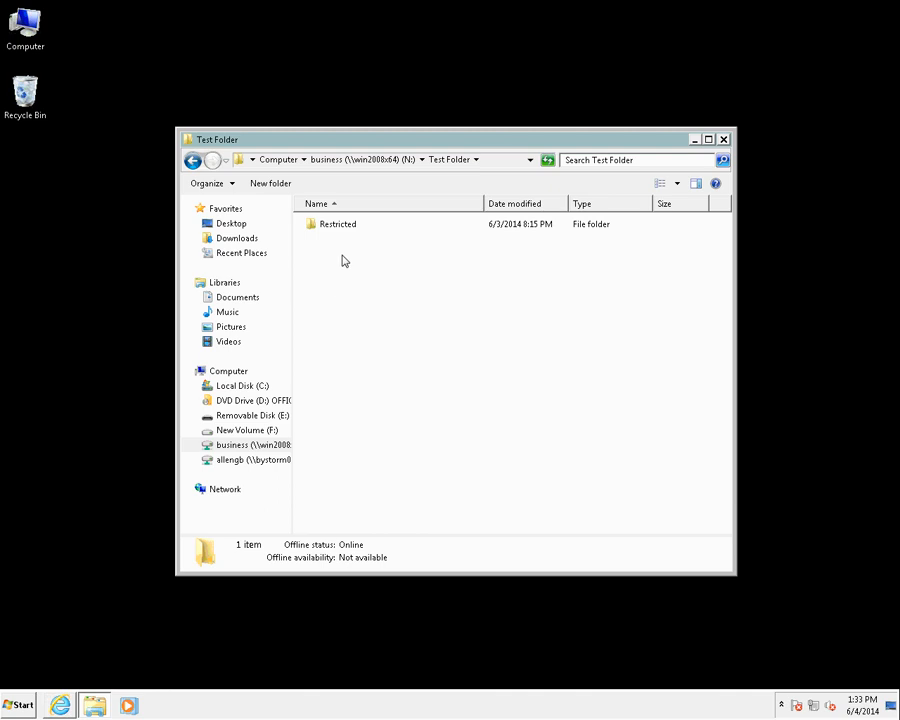
pyautogui.doubleClick(338, 225)
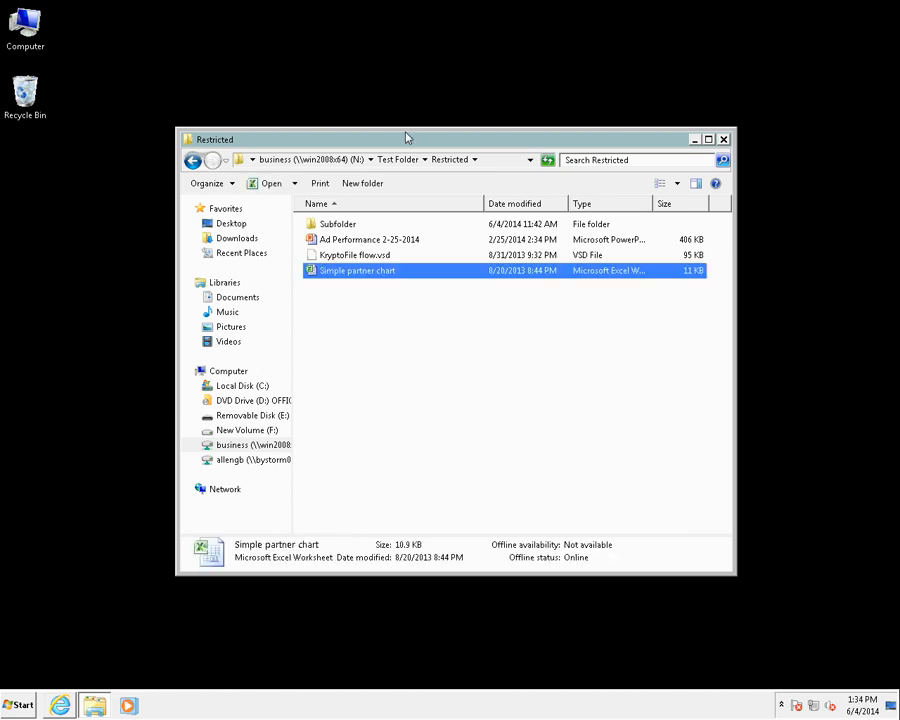
pyautogui.moveTo(408, 138); pyautogui.dragTo(408, 113)
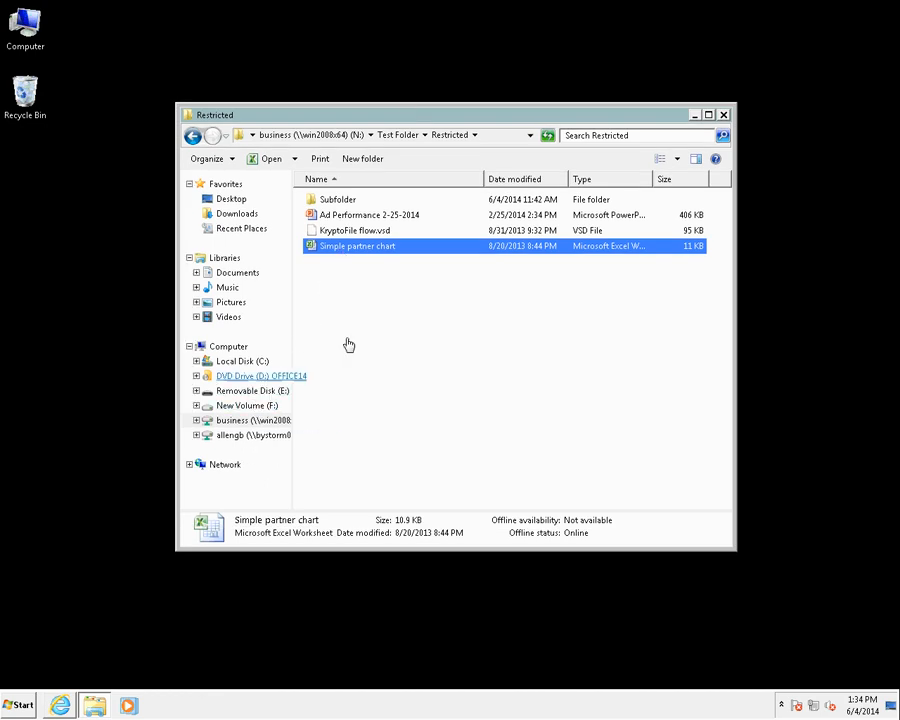
# Try dragging Simple partner chart to Local Disk (C:) and the desktop; both are denied.
pyautogui.moveTo(375, 240); pyautogui.dragTo(261, 401)
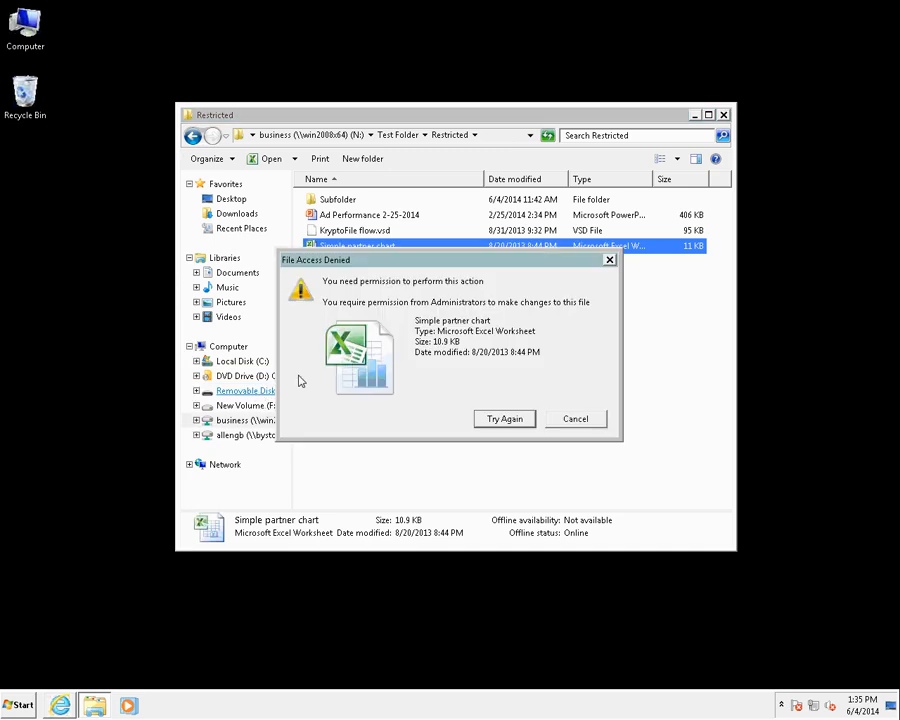
pyautogui.click(571, 418)
pyautogui.moveTo(318, 245); pyautogui.dragTo(118, 212)
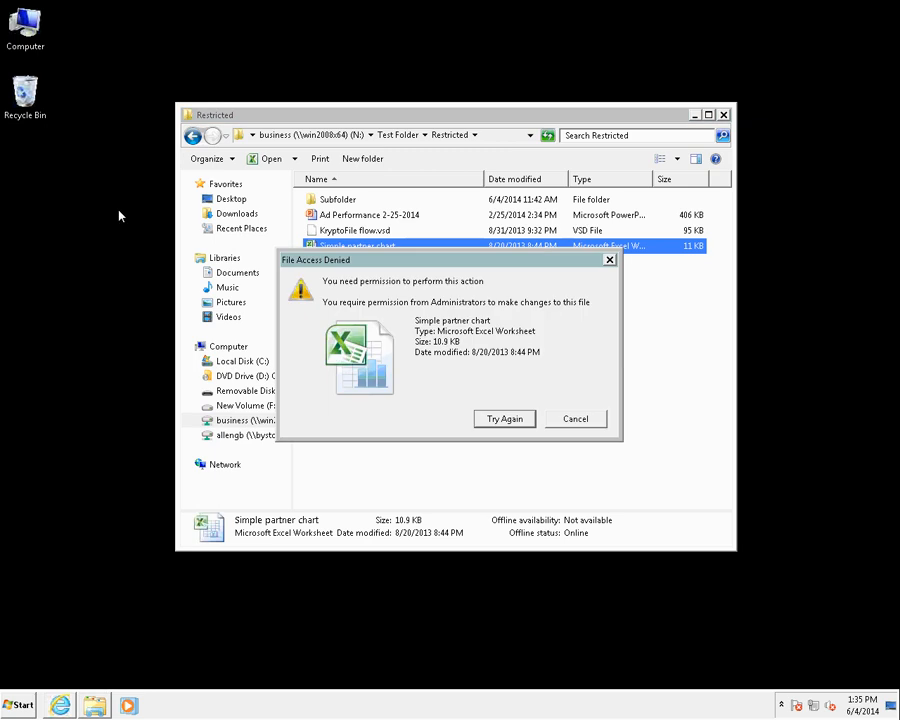
pyautogui.click(584, 420)
# Try copying Ad Performance 2-25-2014 and pasting it onto the desktop; access is denied.
pyautogui.rightClick(368, 215)
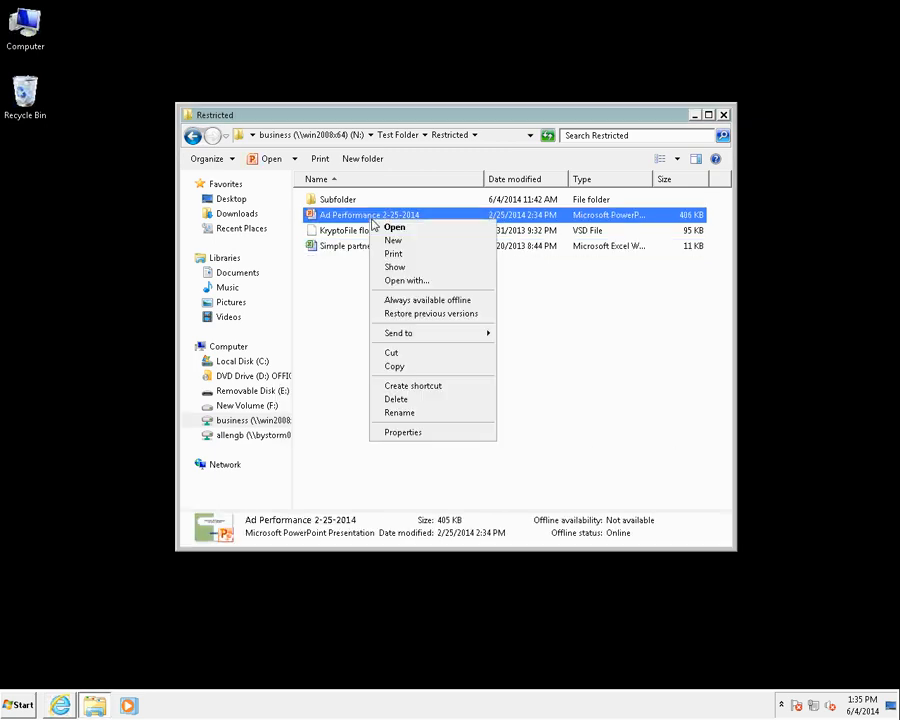
pyautogui.click(407, 368)
pyautogui.rightClick(112, 244)
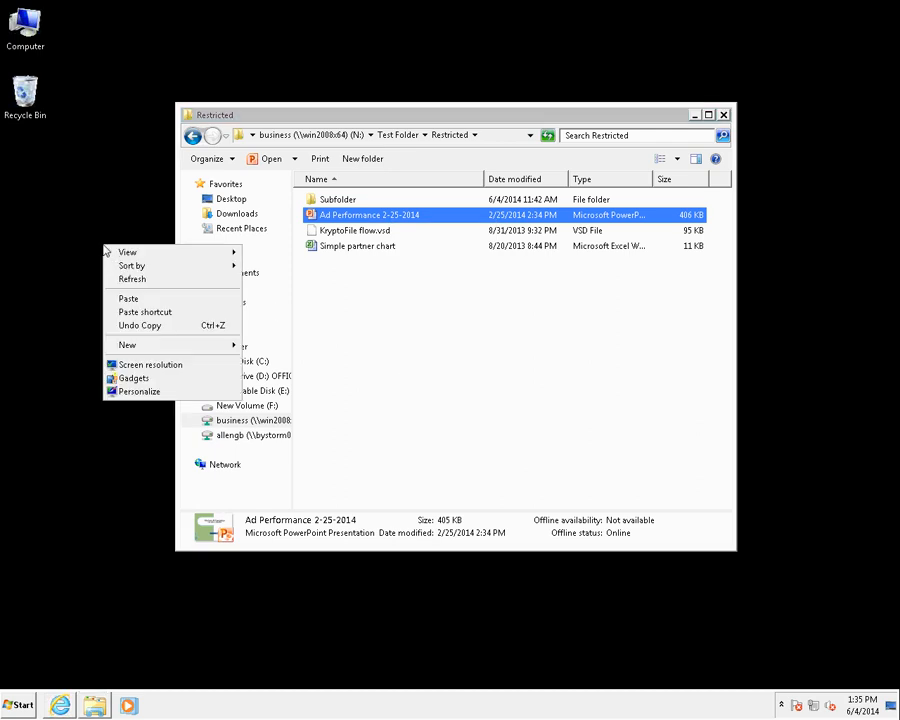
pyautogui.click(127, 298)
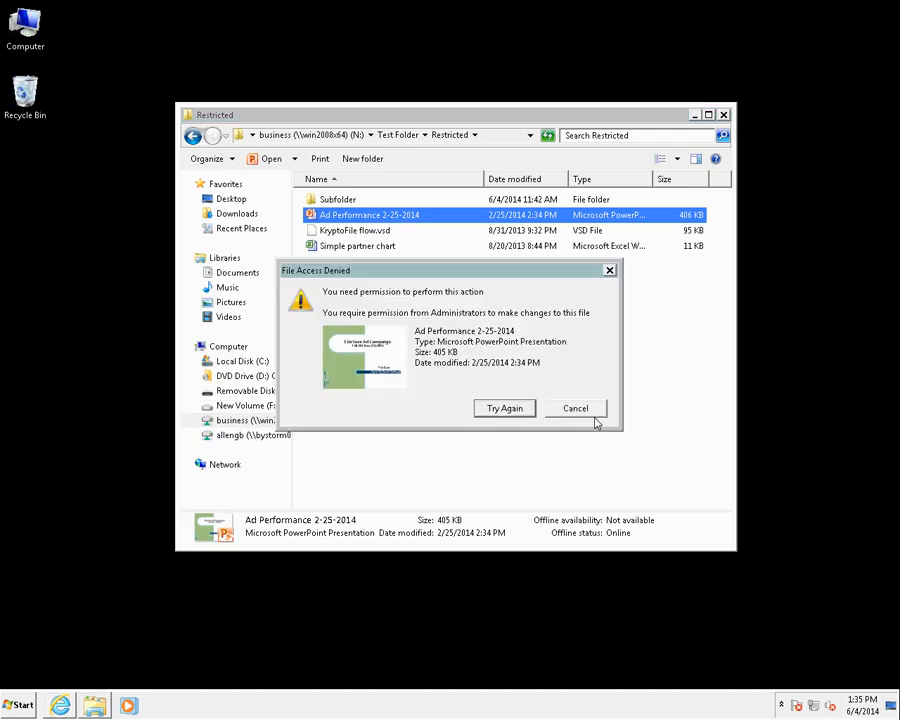
pyautogui.click(577, 409)
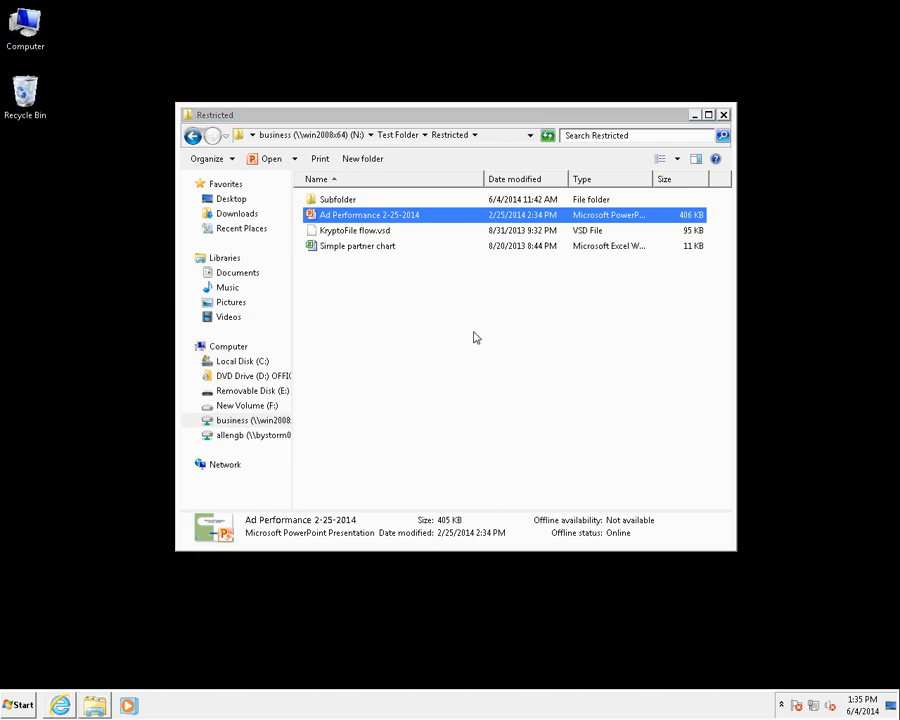
# From Test Folder, try sending Restricted to a compressed zip folder; access is denied.
pyautogui.click(386, 142)
pyautogui.rightClick(349, 201)
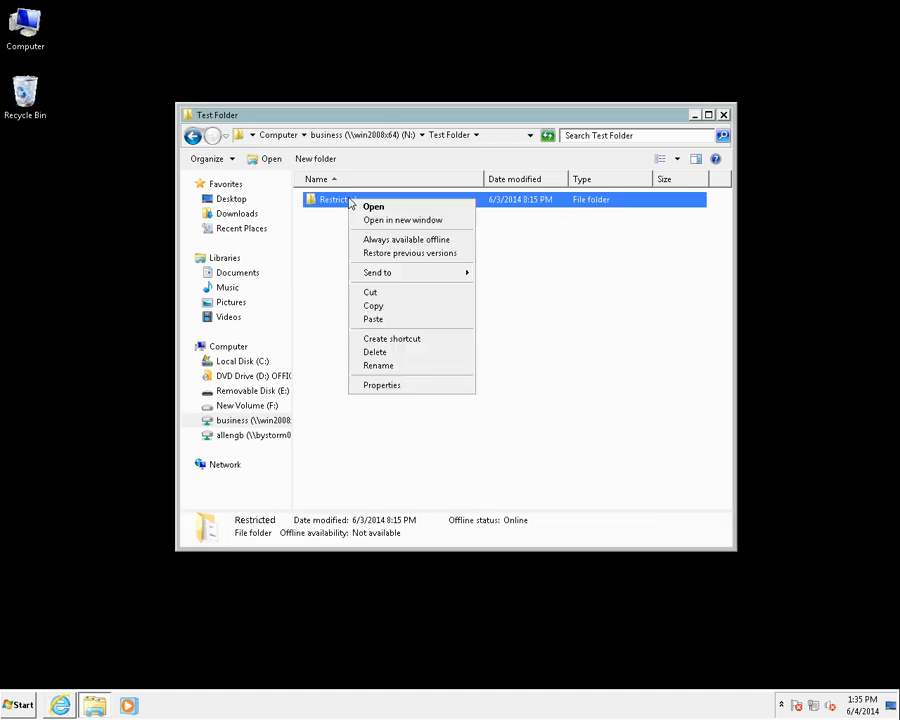
pyautogui.moveTo(415, 279)
pyautogui.click(540, 273)
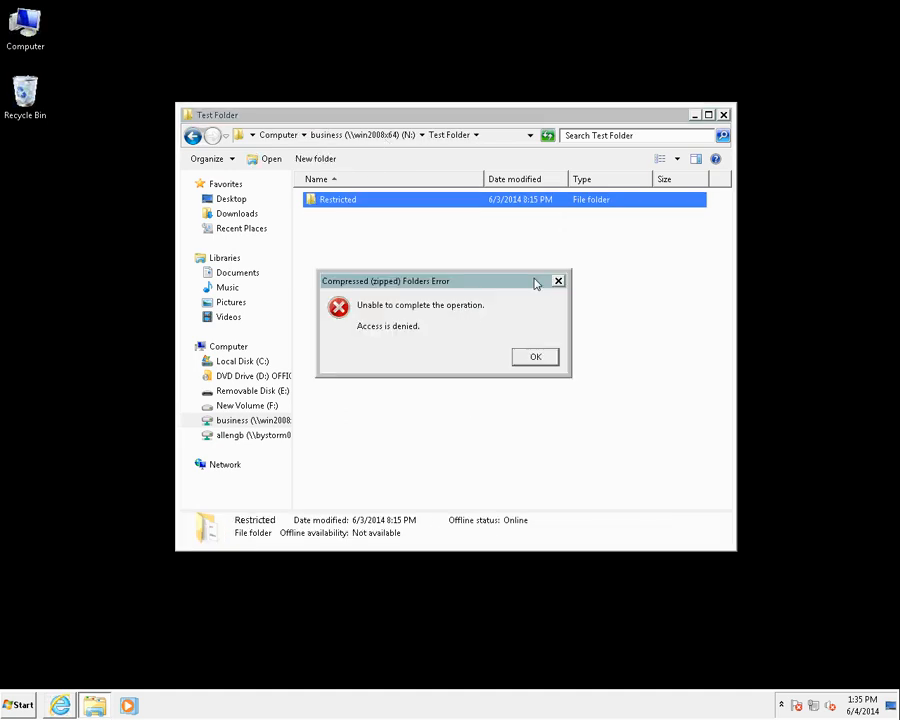
pyautogui.click(535, 359)
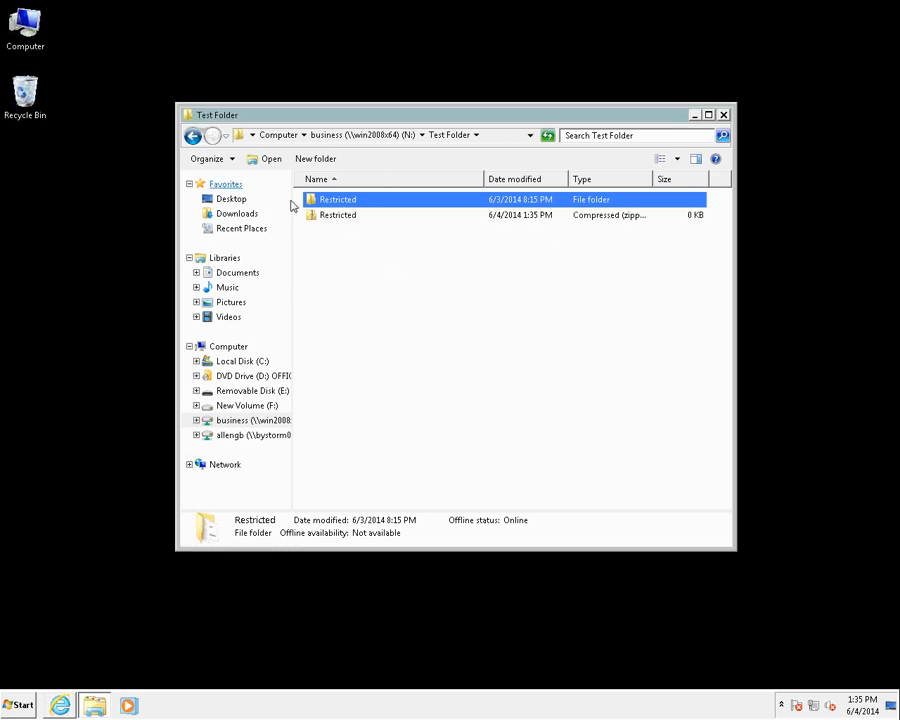
# Open KryptoFile Overview 2 in Word from Restricted\Subfolder.
pyautogui.doubleClick(330, 204)
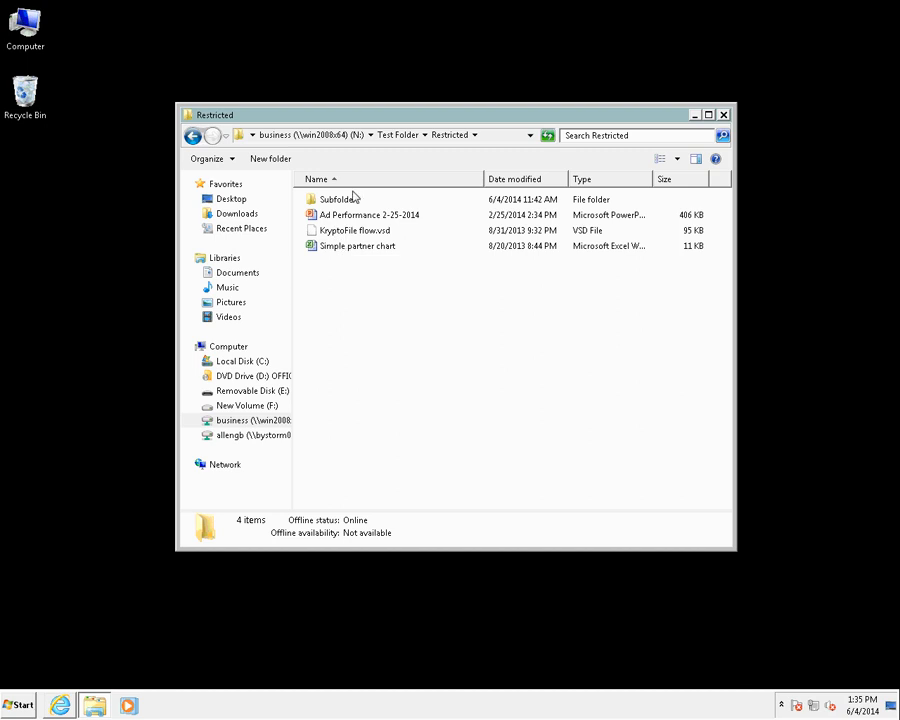
pyautogui.doubleClick(346, 202)
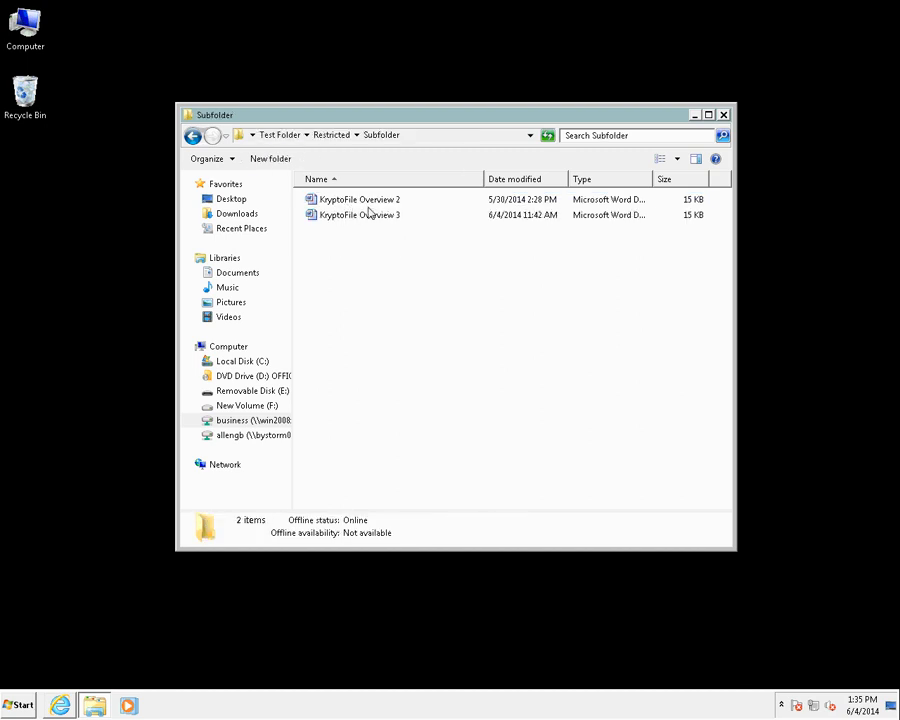
pyautogui.click(360, 203)
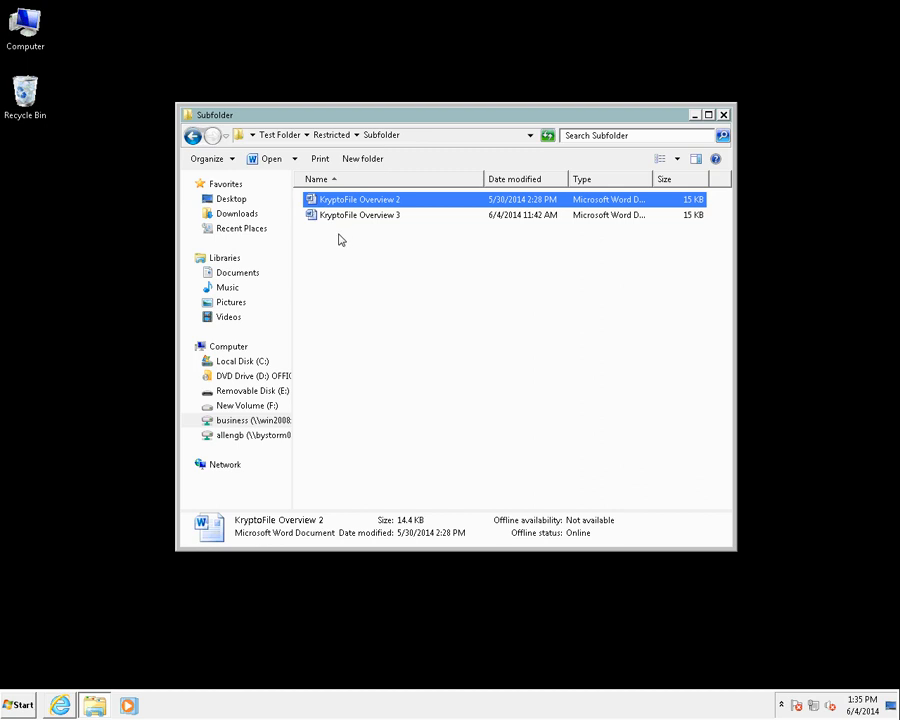
pyautogui.doubleClick(346, 207)
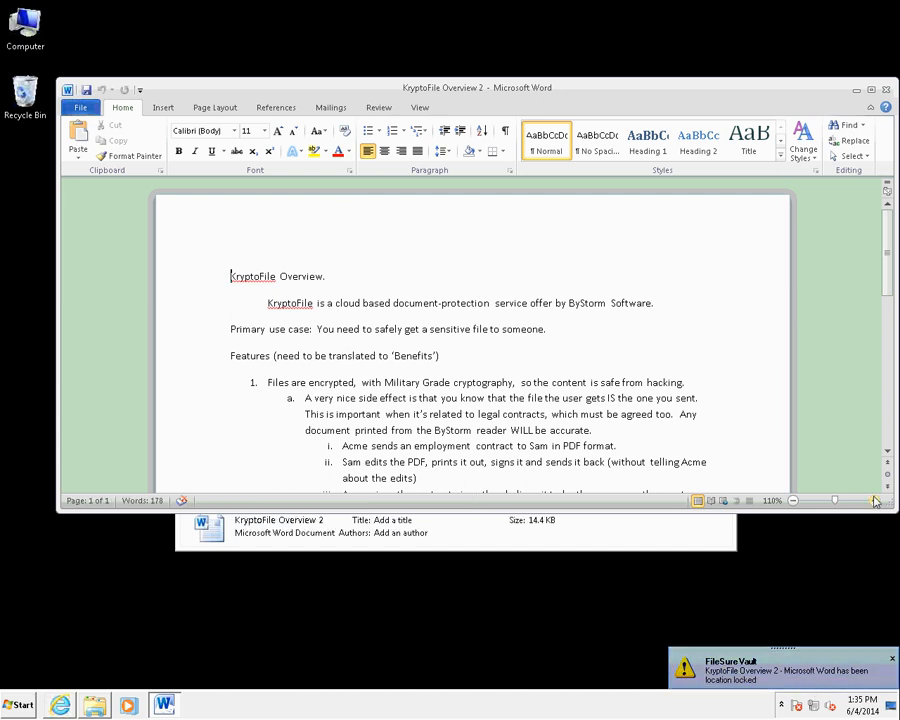
# Enlarge the Word window and bring up Save As for the document.
pyautogui.moveTo(875, 501); pyautogui.dragTo(869, 598)
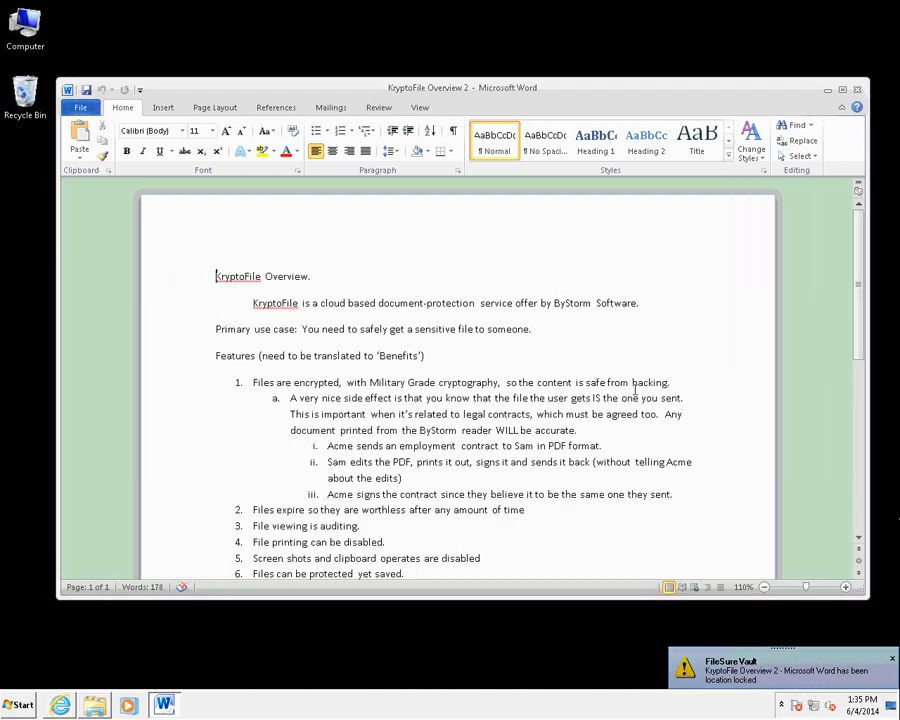
pyautogui.click(85, 110)
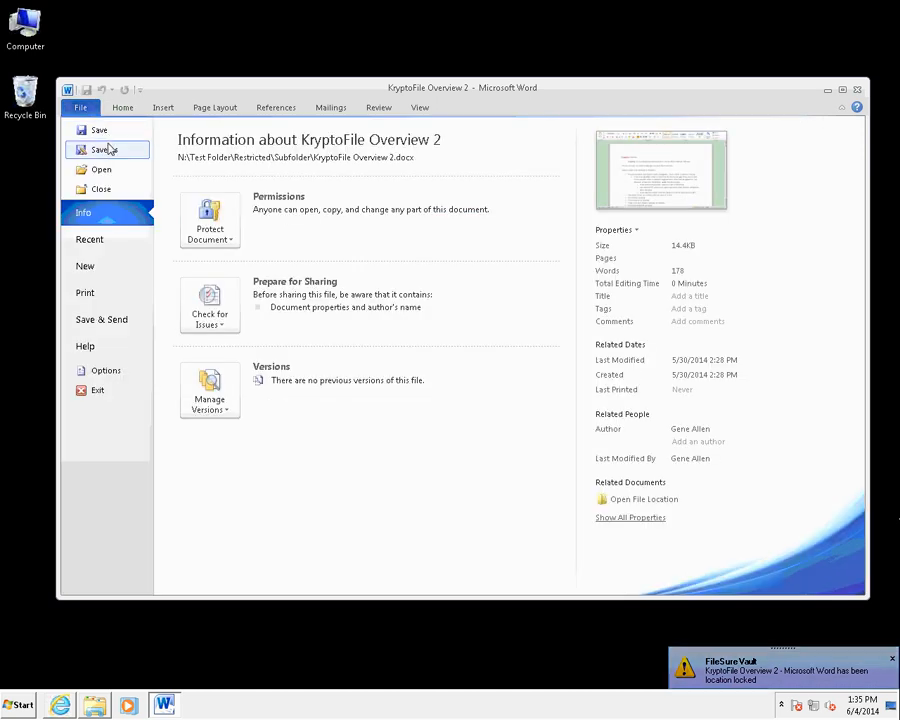
pyautogui.click(105, 149)
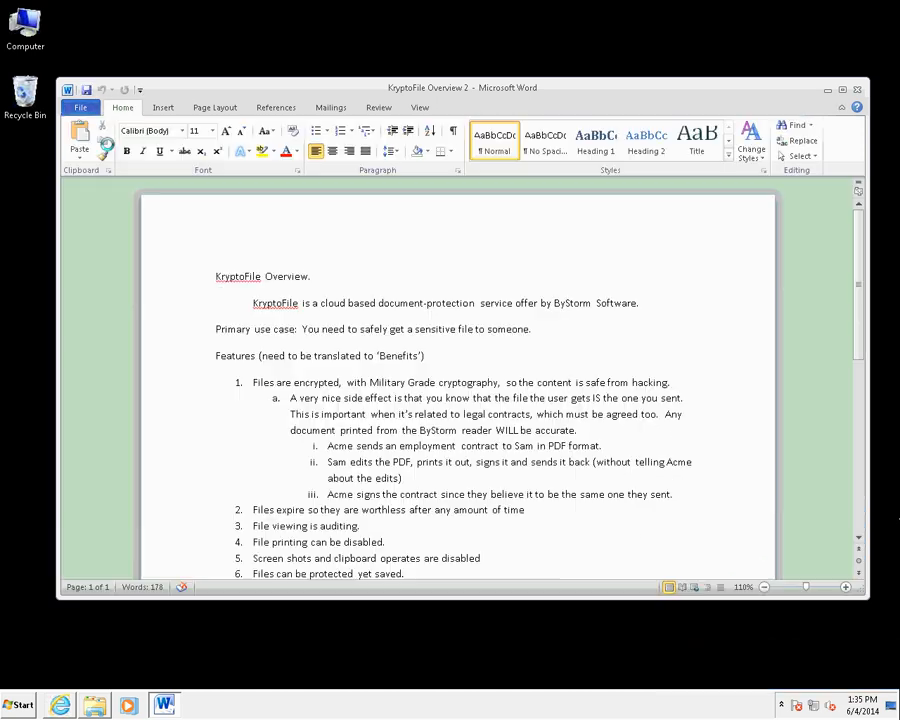
pyautogui.scroll(-2, 125, 200)
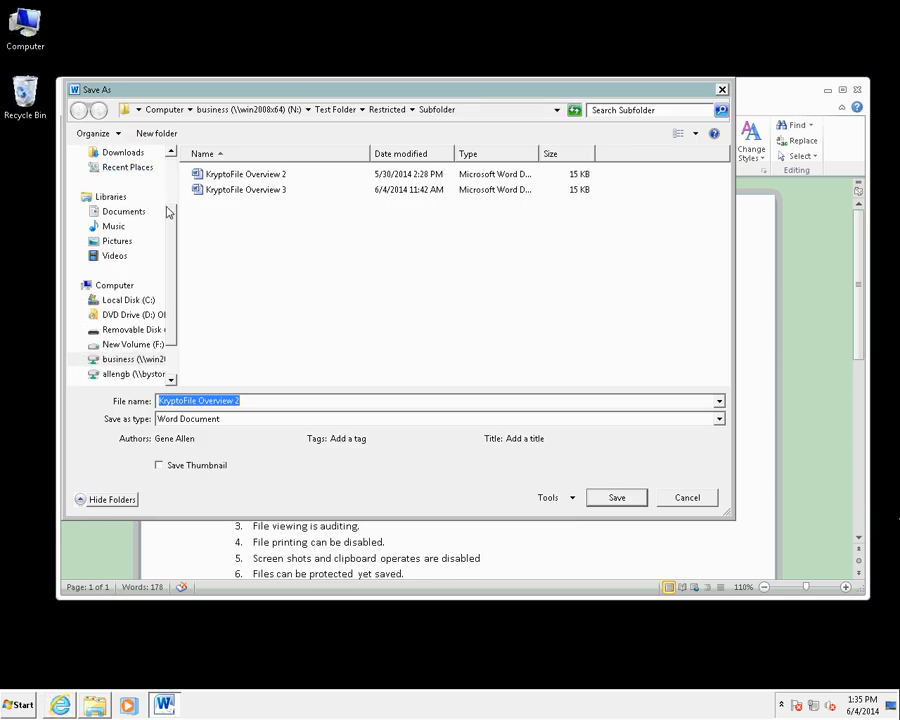
# Try saving a copy to New Volume (F:), Removable Disk (E:) and My Documents; all refused.
pyautogui.click(130, 344)
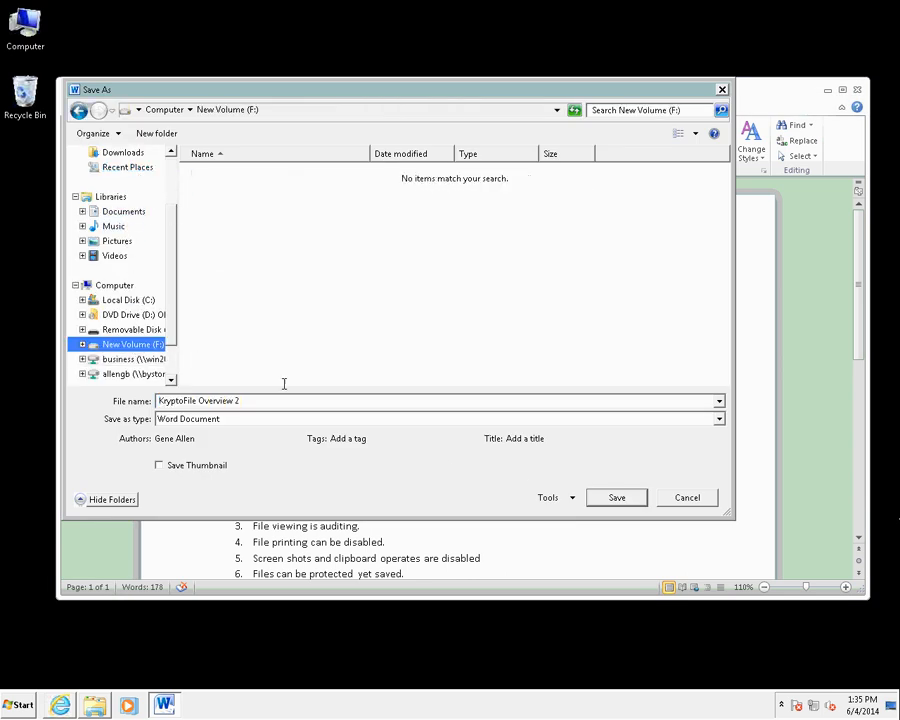
pyautogui.click(135, 329)
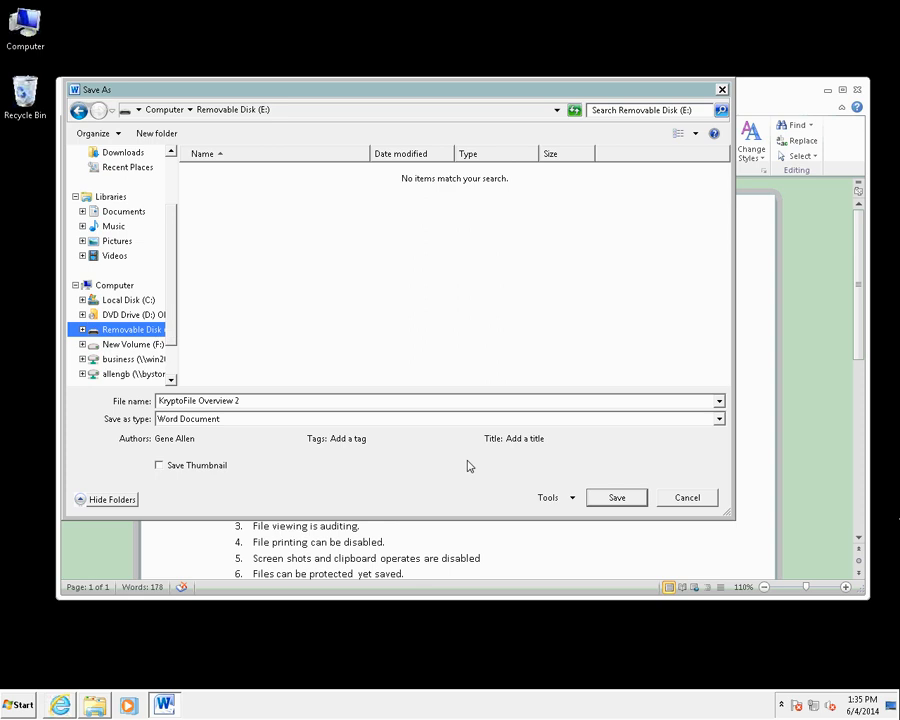
pyautogui.click(615, 498)
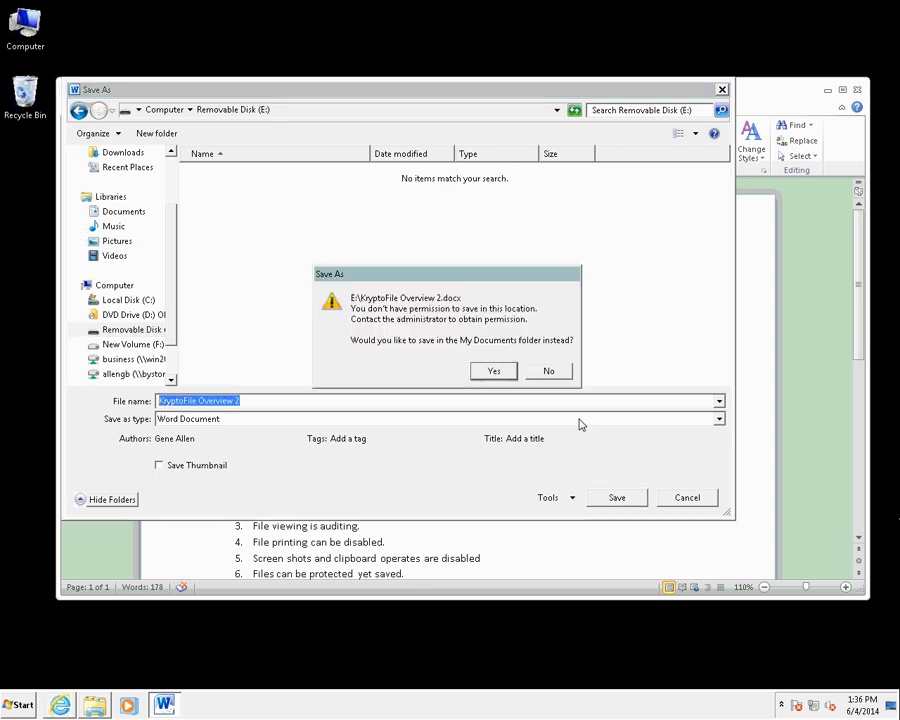
pyautogui.click(506, 375)
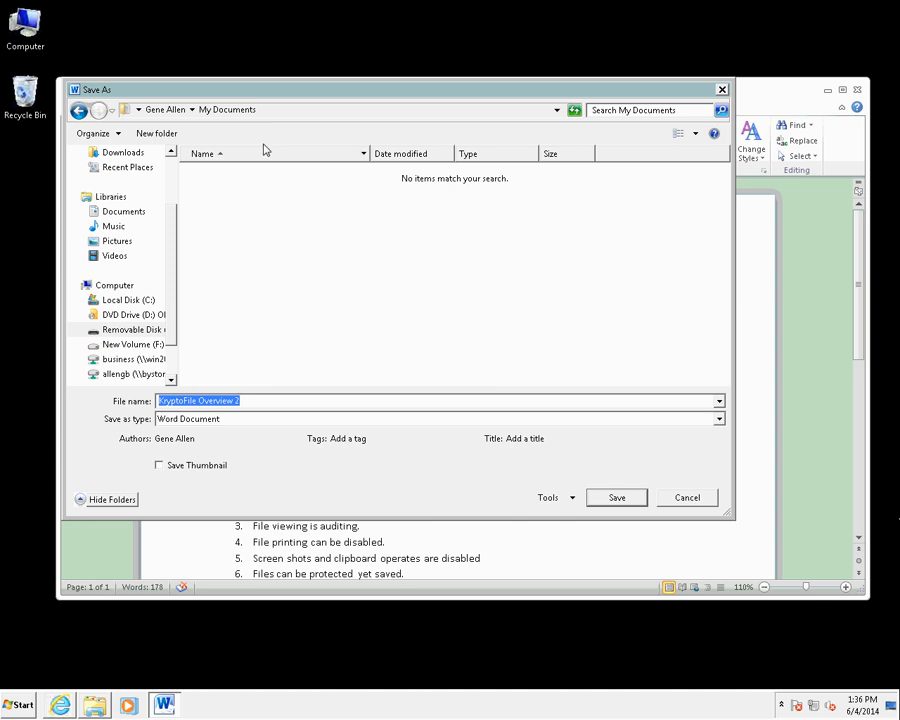
pyautogui.click(617, 503)
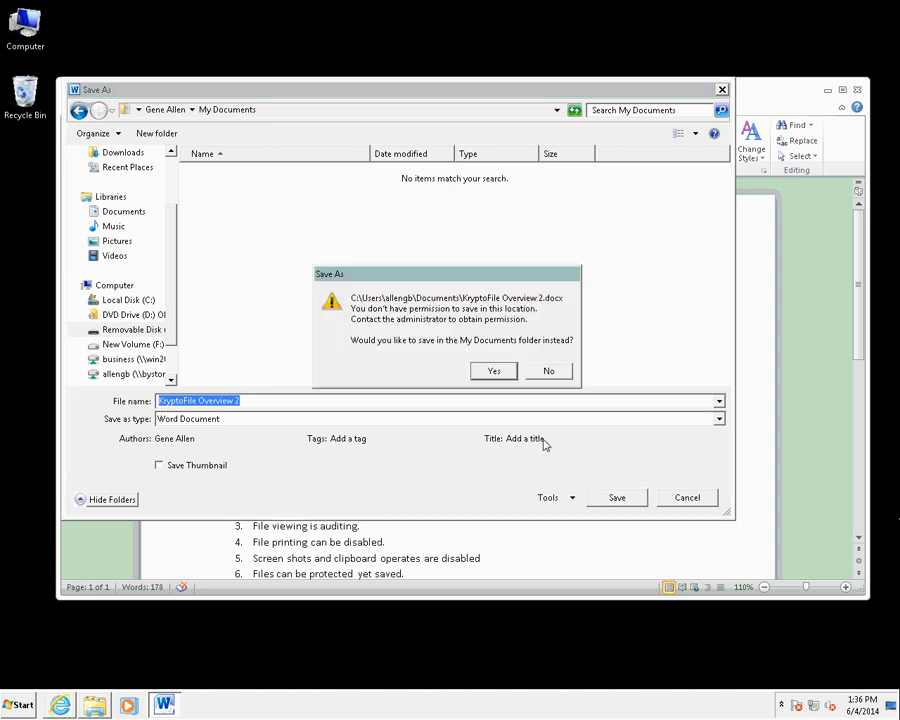
pyautogui.click(548, 372)
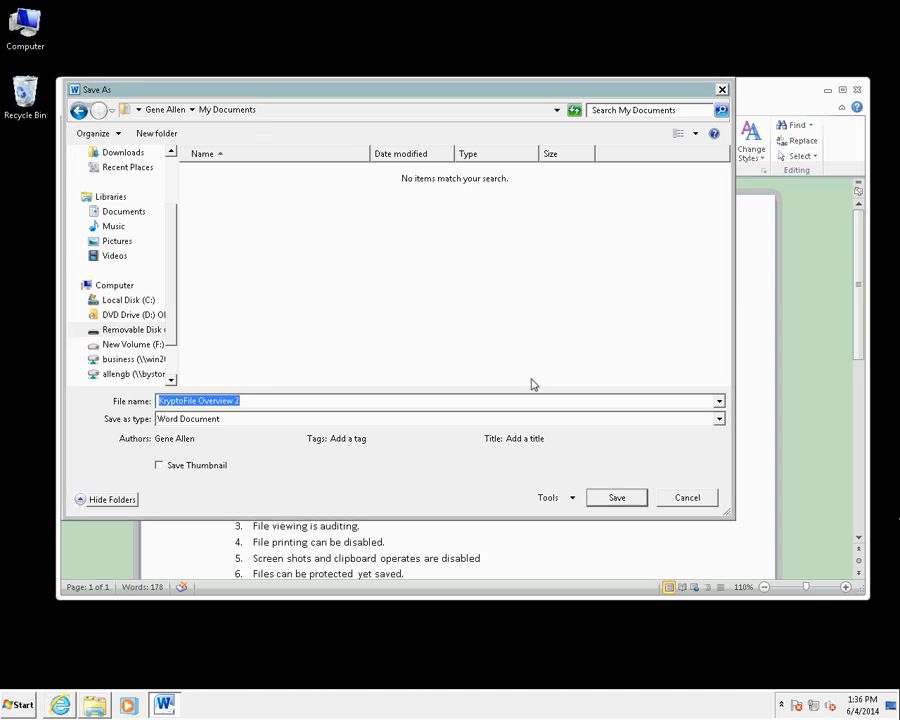
# Try saving the document as PDF, decline the suggested folder, and cancel the save.
pyautogui.click(338, 418)
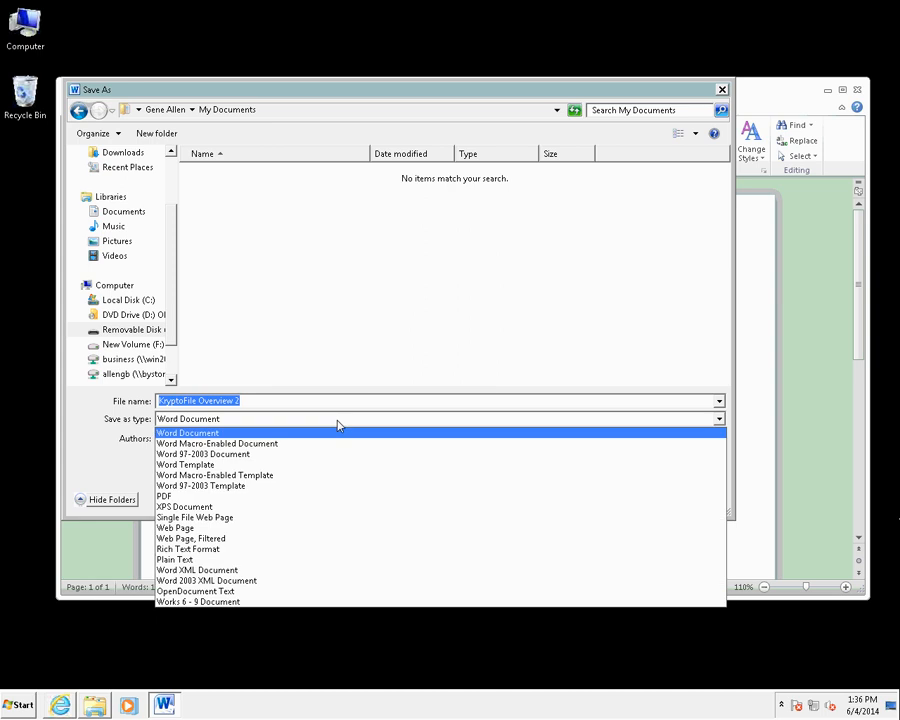
pyautogui.click(282, 493)
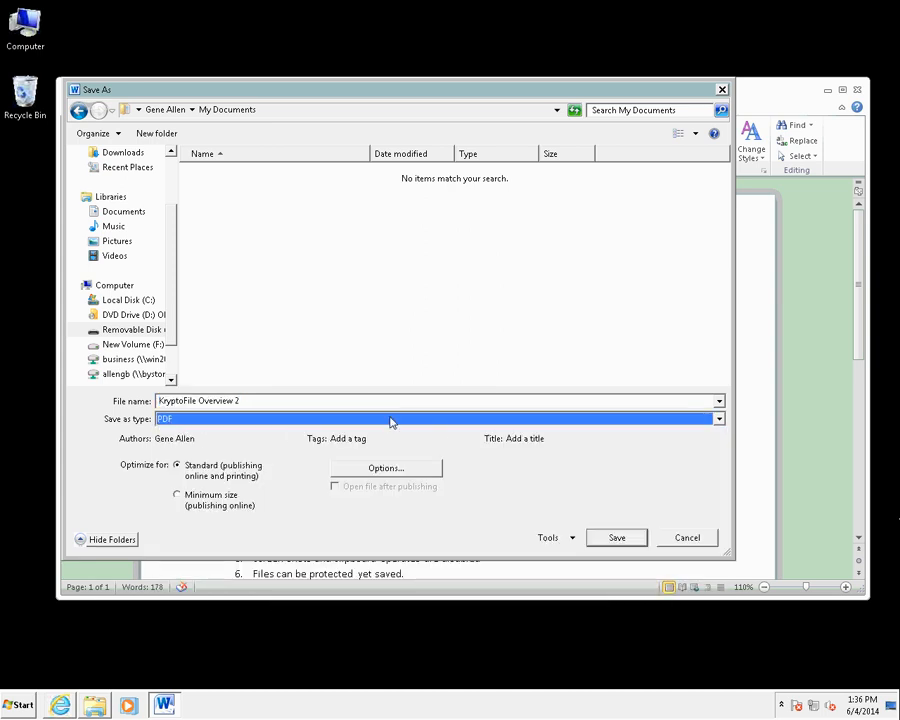
pyautogui.click(615, 538)
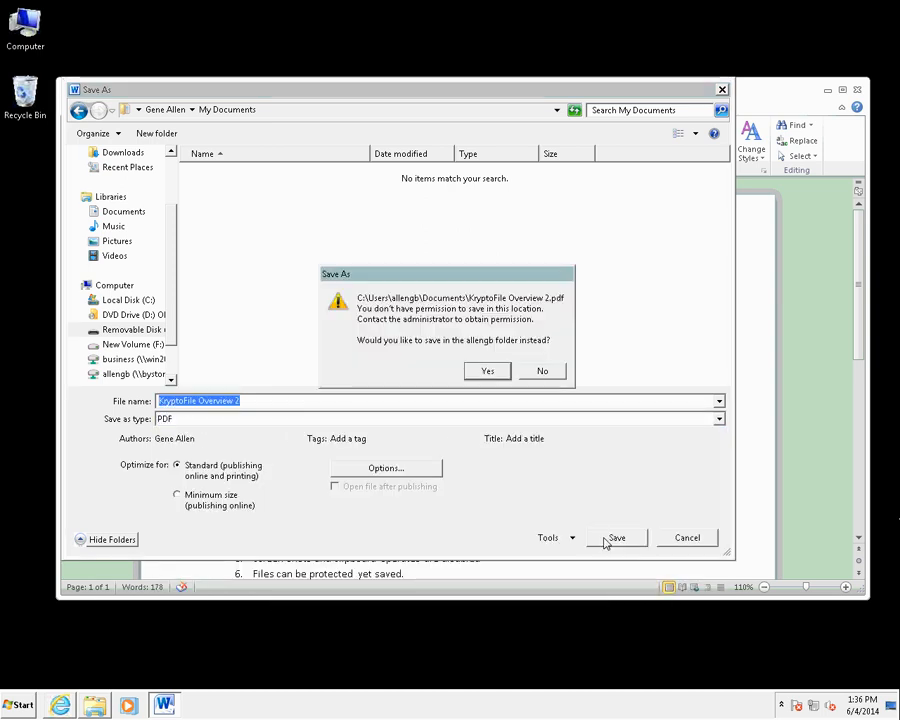
pyautogui.click(550, 371)
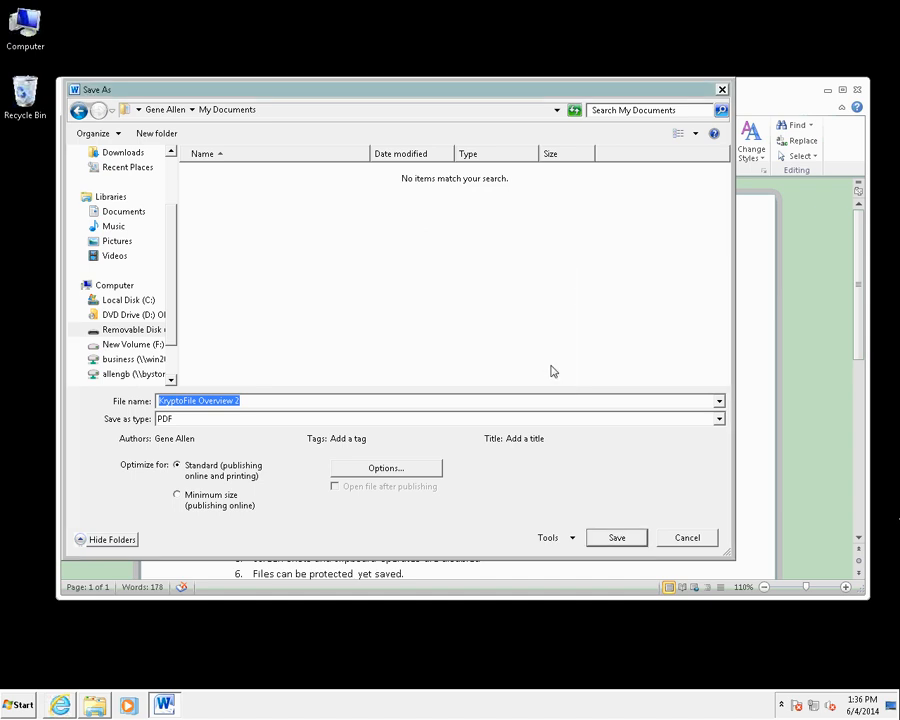
pyautogui.click(688, 538)
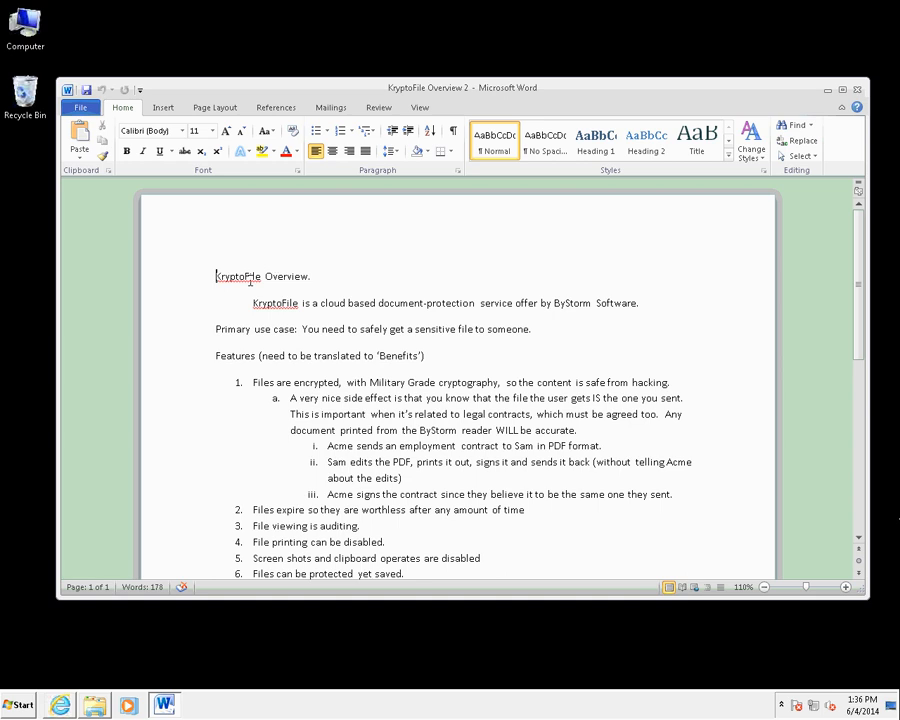
pyautogui.click(80, 107)
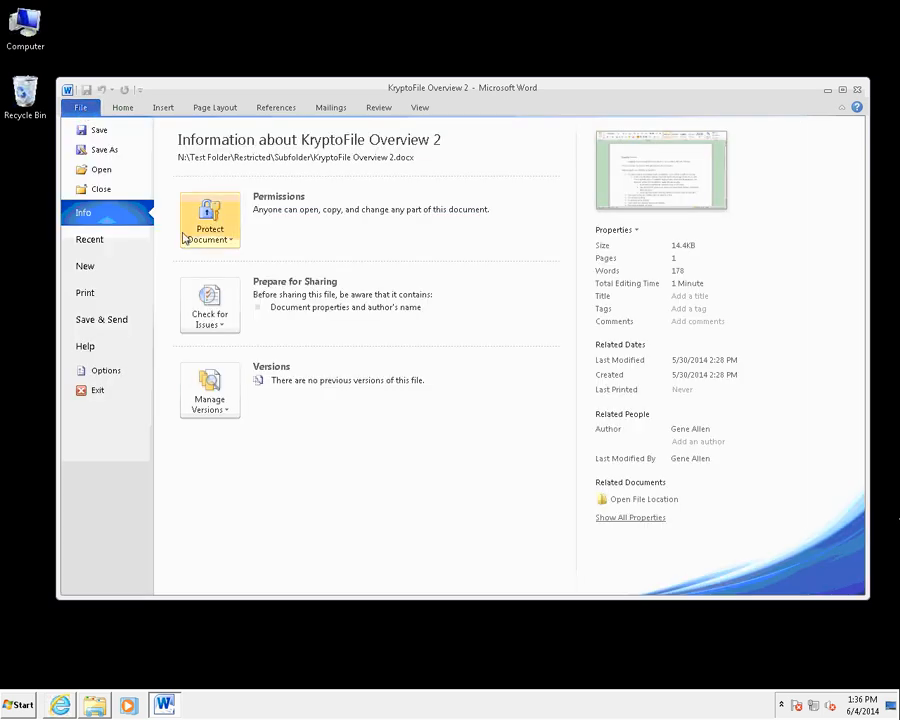
# Save the document as KryptoFile Overview 4 in Restricted\Subfolder, then bring up Subfolder and Google.
pyautogui.click(110, 152)
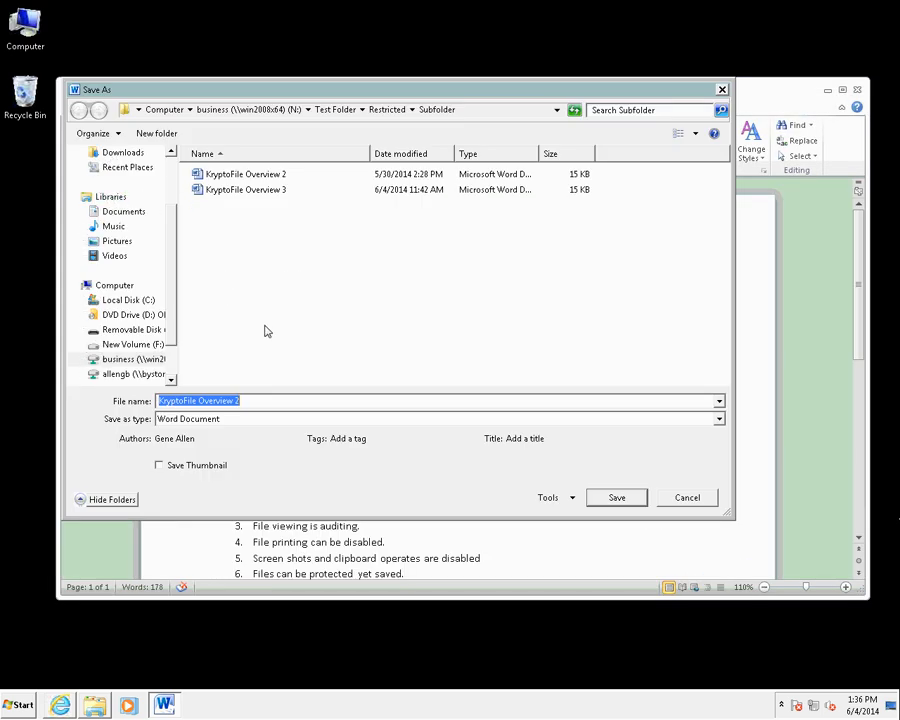
pyautogui.click(271, 399)
pyautogui.press('BackSpace')
pyautogui.write('4')
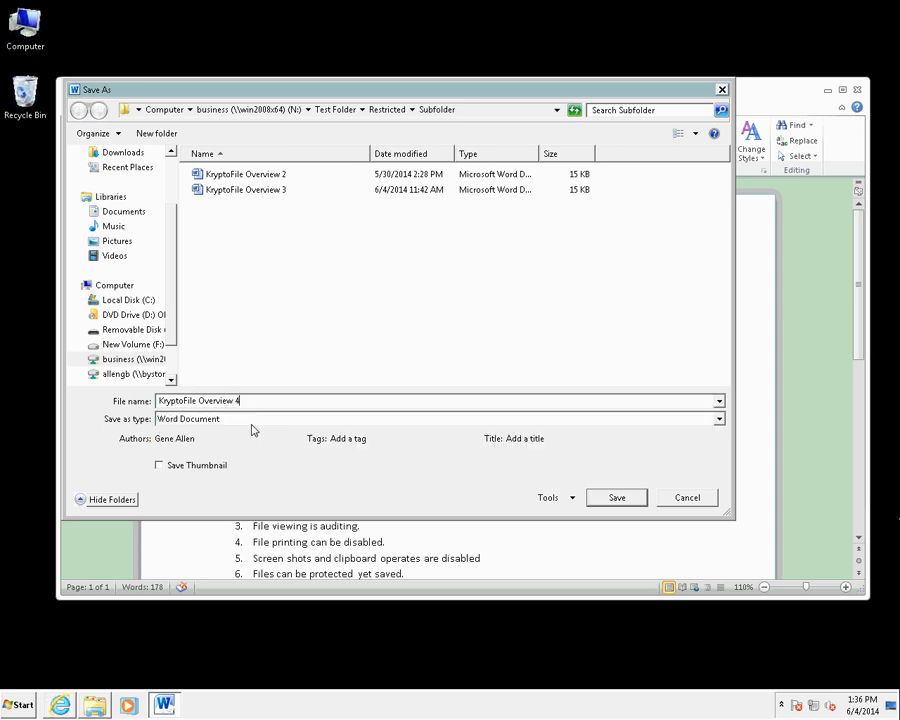
pyautogui.click(603, 497)
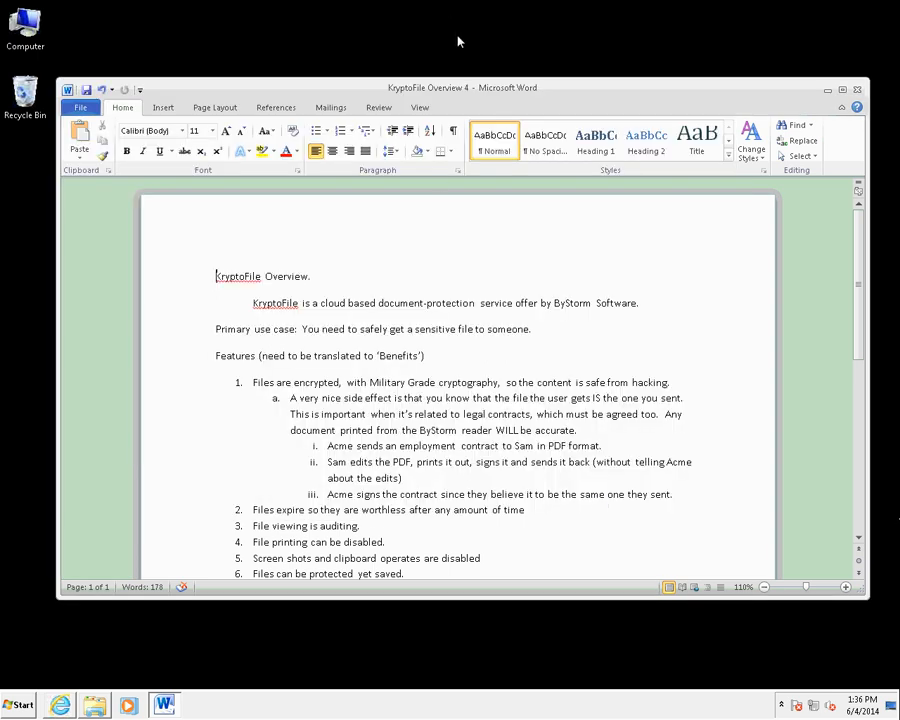
pyautogui.click(100, 707)
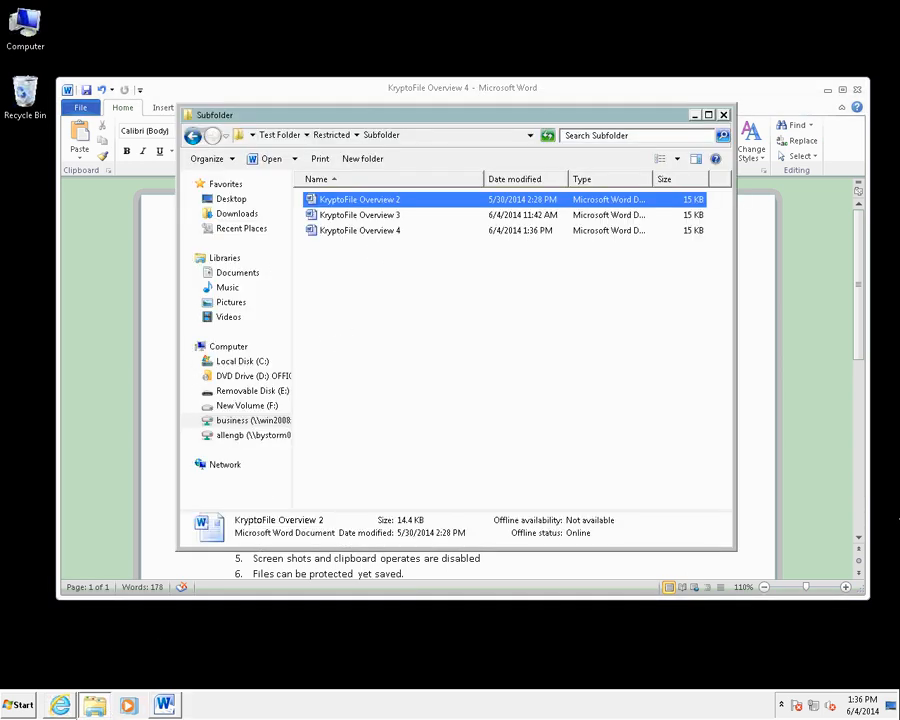
pyautogui.click(61, 706)
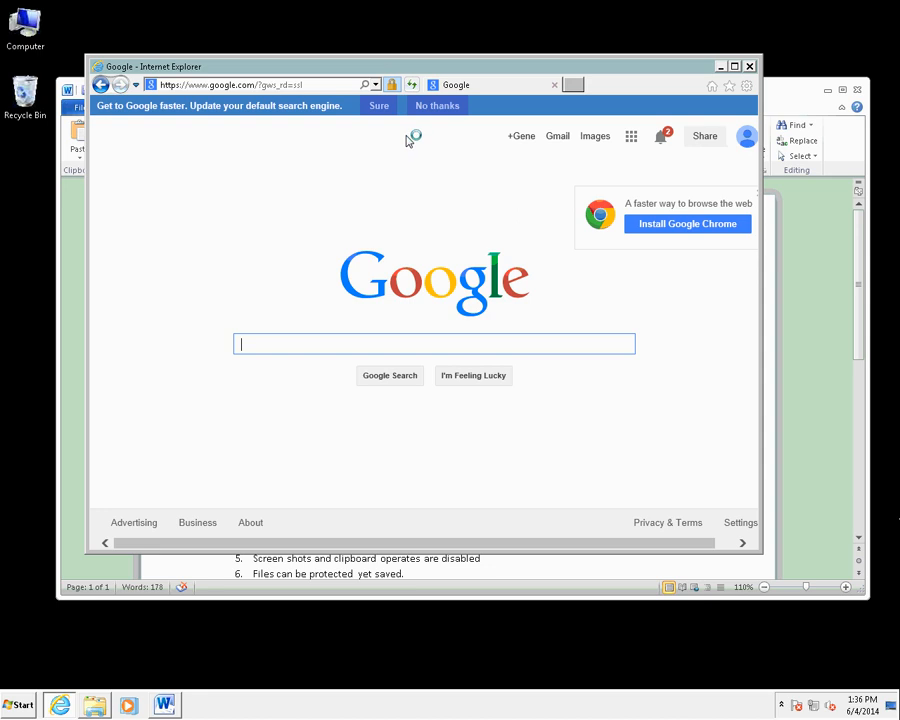
# In Gmail, compose a new message to the suggested recipient and start attaching a file.
pyautogui.click(558, 141)
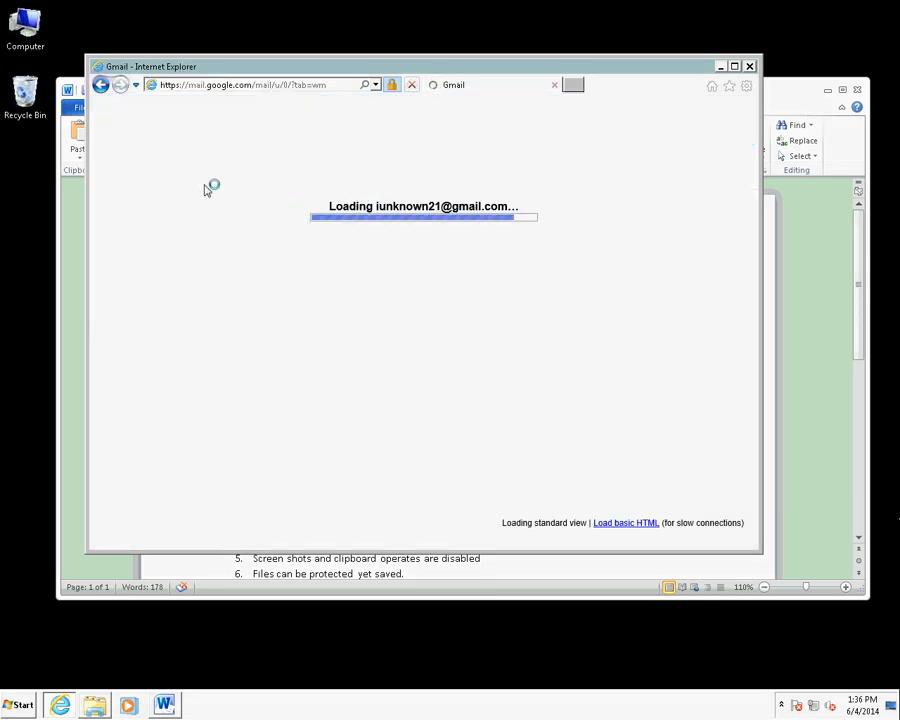
pyautogui.click(146, 188)
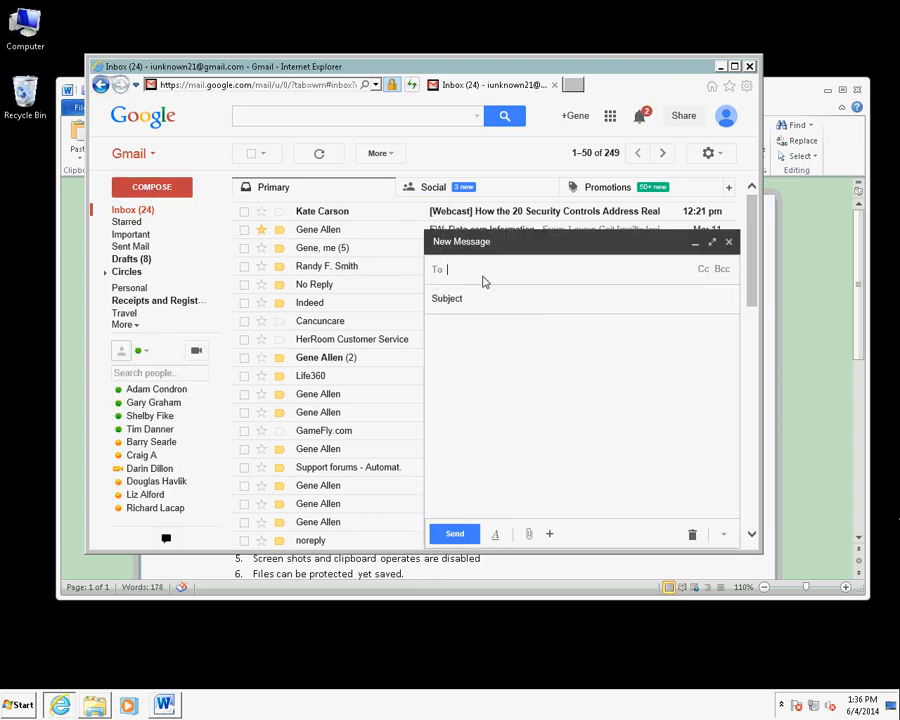
pyautogui.write('gene')
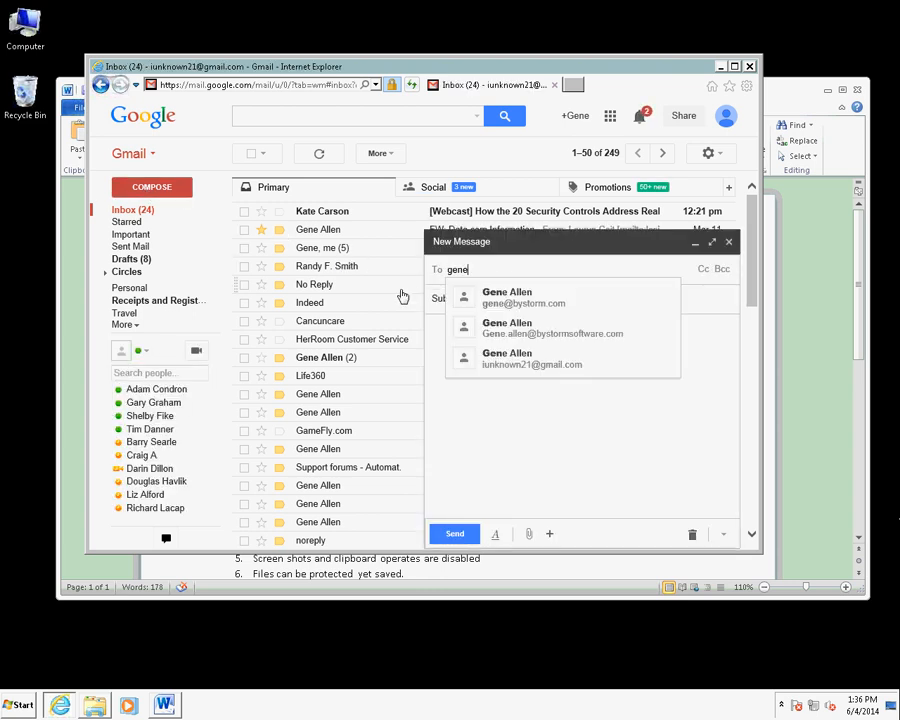
pyautogui.press('Return')
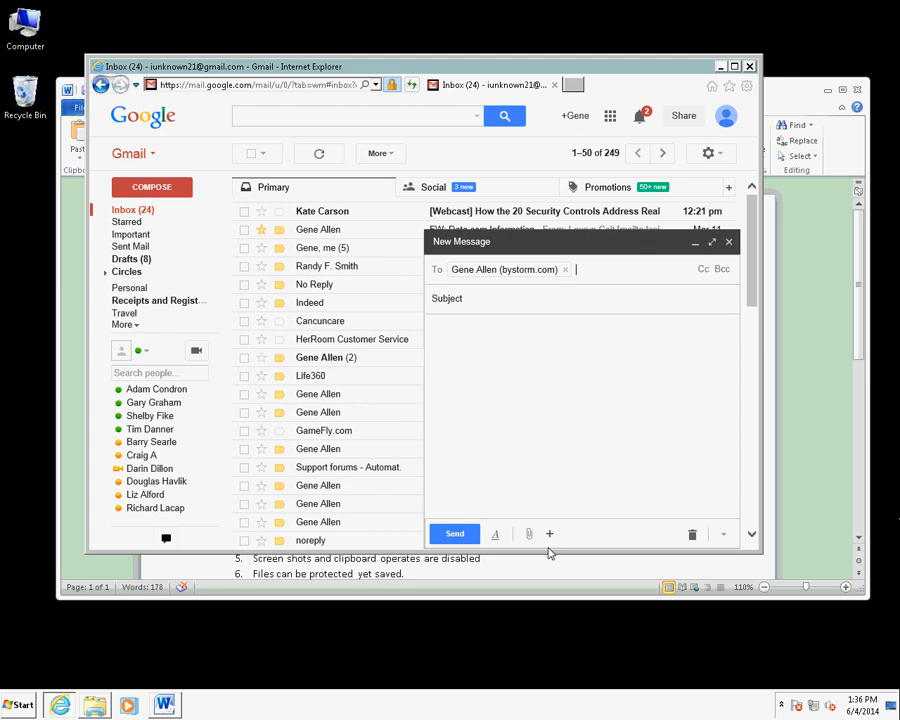
pyautogui.click(530, 535)
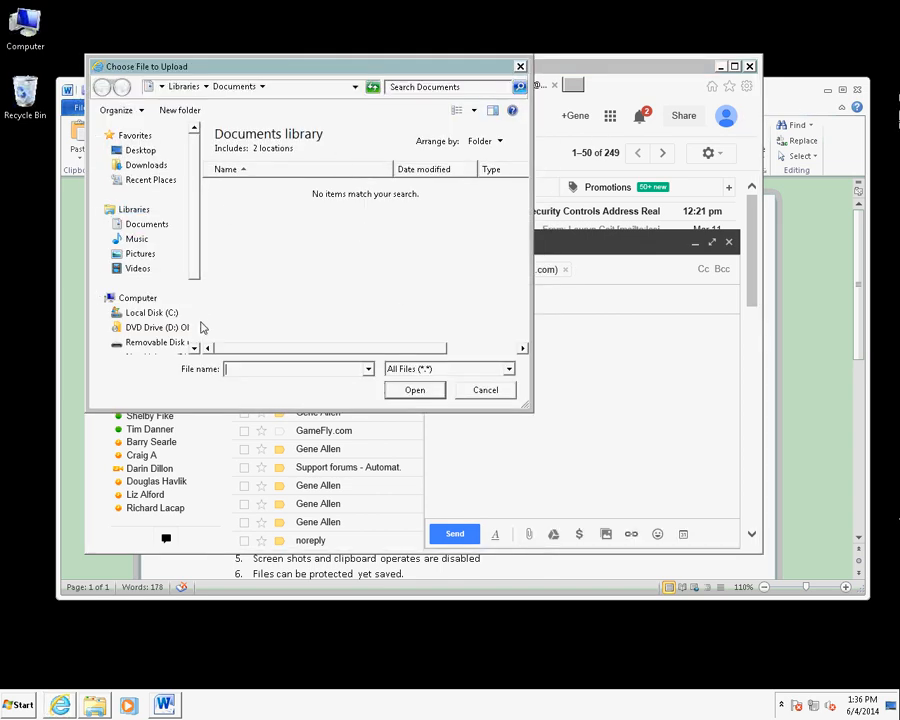
# In the file chooser, browse business (N:) > Test Folder > Restricted.
pyautogui.scroll(-2, 199, 321)
pyautogui.click(181, 276)
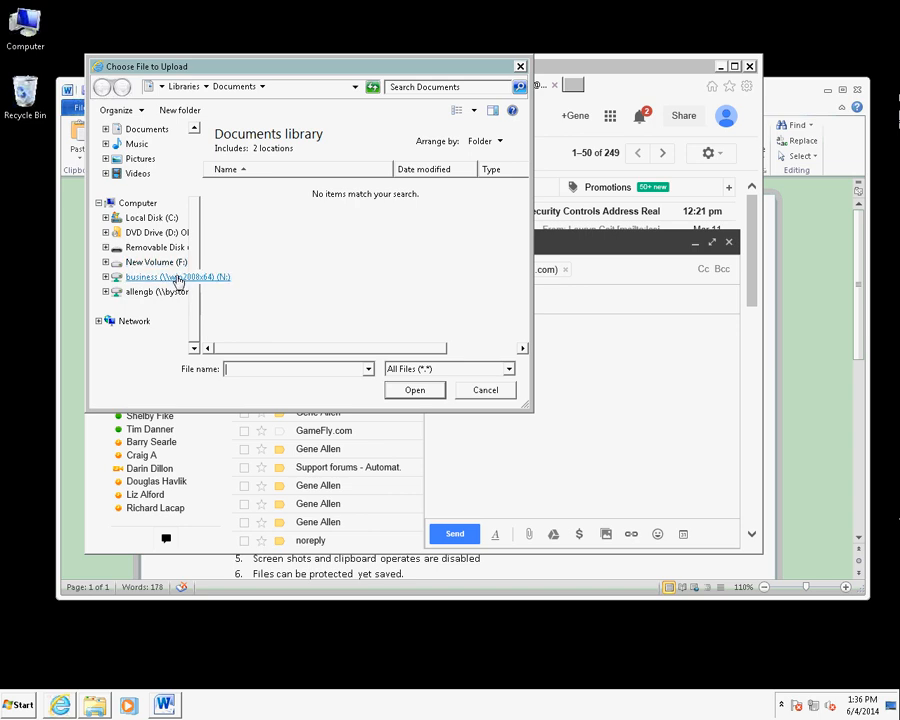
pyautogui.doubleClick(238, 336)
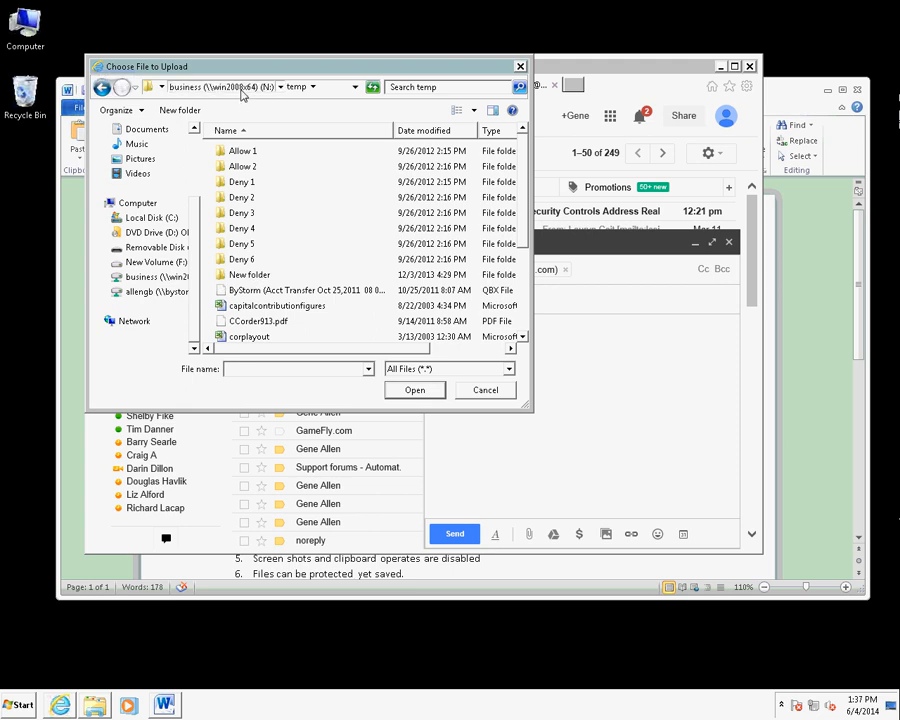
pyautogui.click(262, 90)
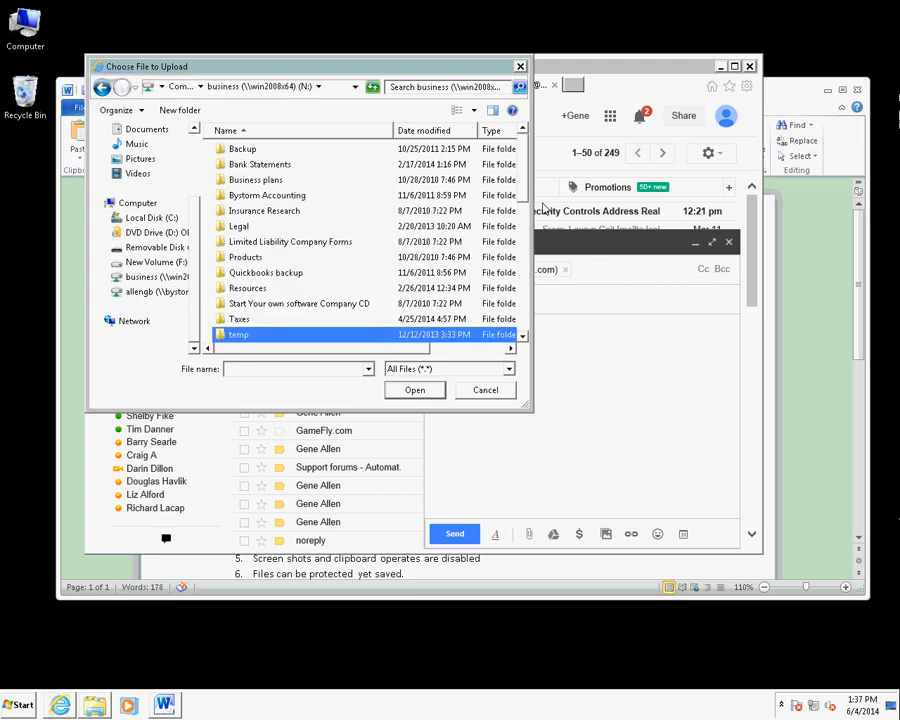
pyautogui.scroll(-3, 516, 170)
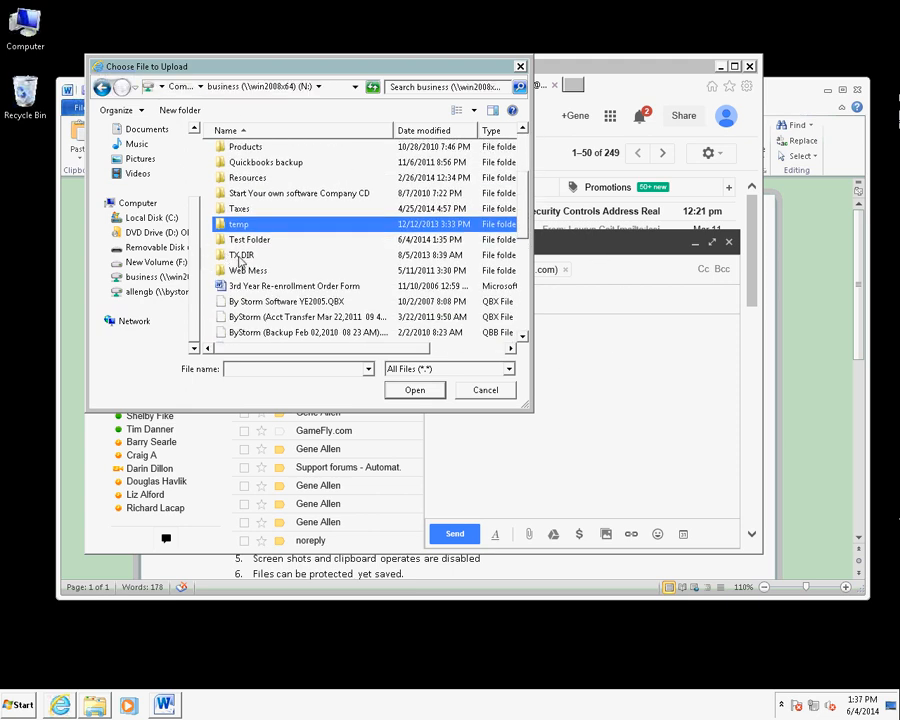
pyautogui.doubleClick(247, 245)
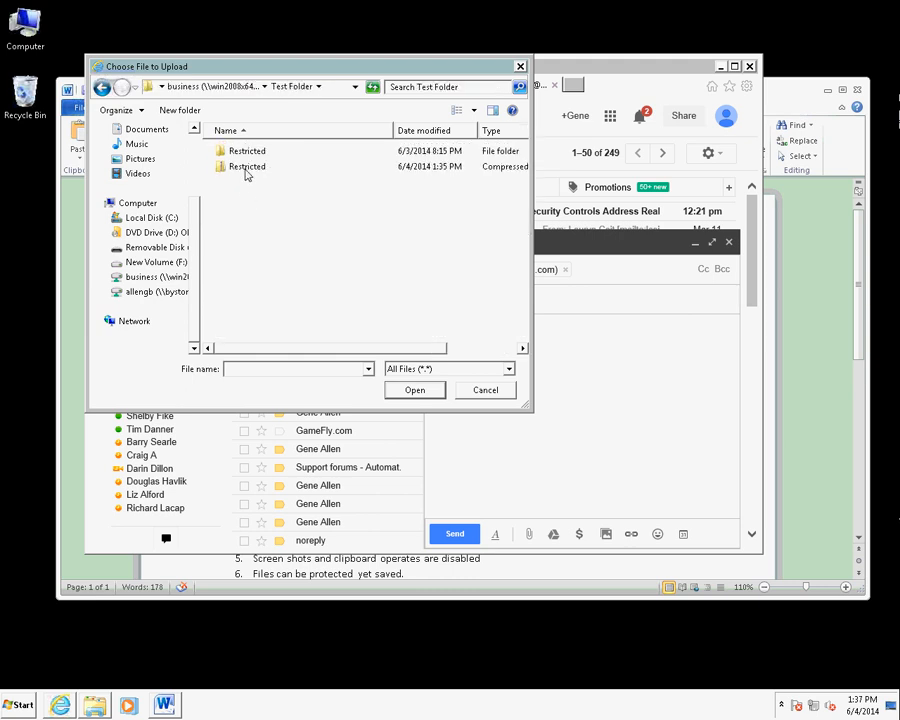
pyautogui.doubleClick(247, 152)
# Try attaching Ad Performance 2-25-2014, dismiss the permission error, and return to the business drive.
pyautogui.doubleClick(252, 167)
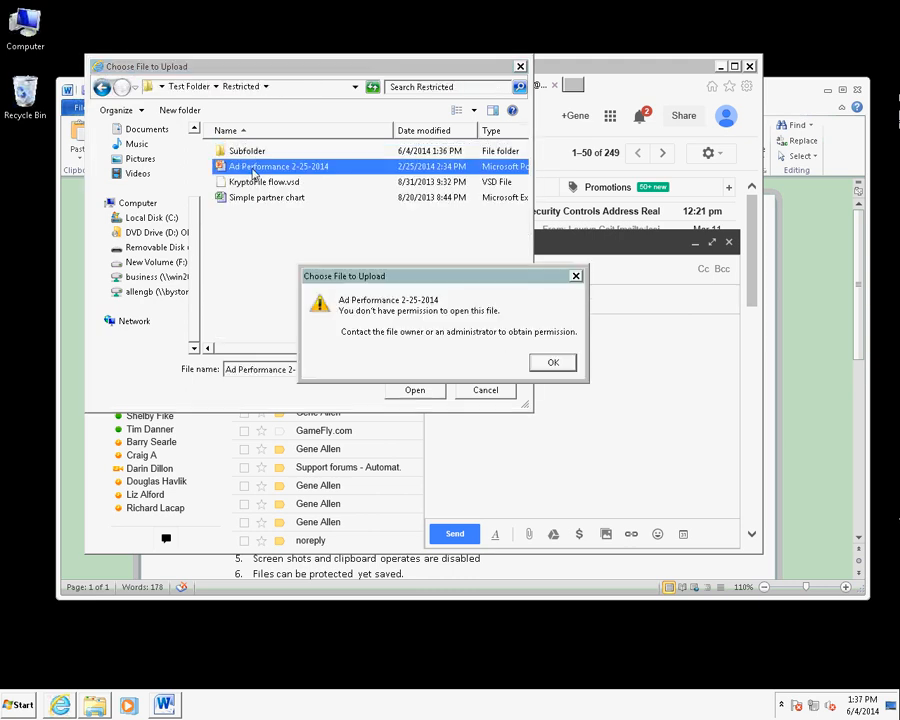
pyautogui.click(547, 362)
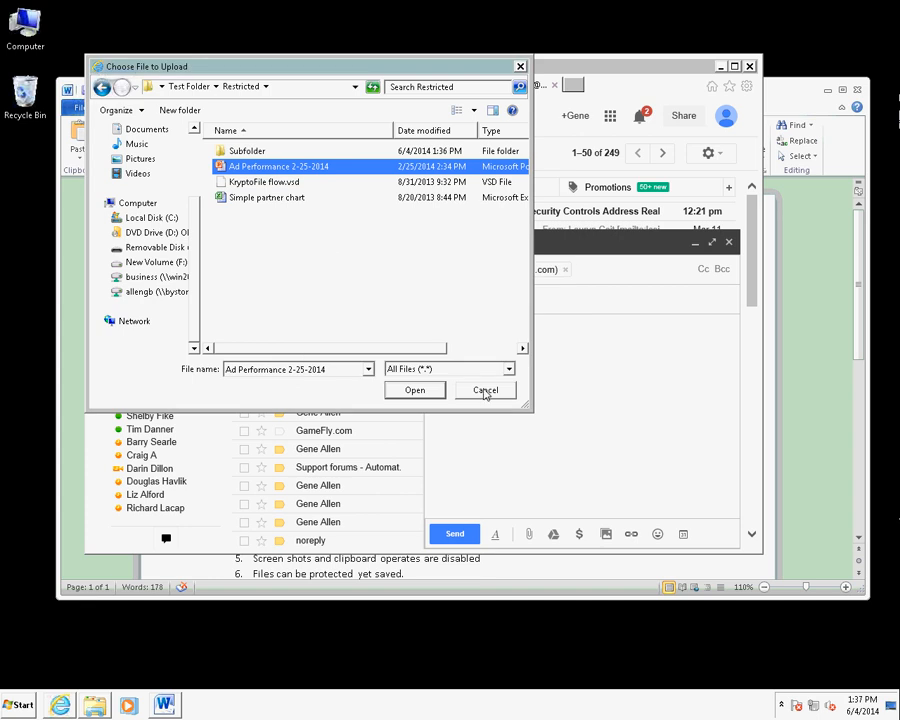
pyautogui.click(199, 87)
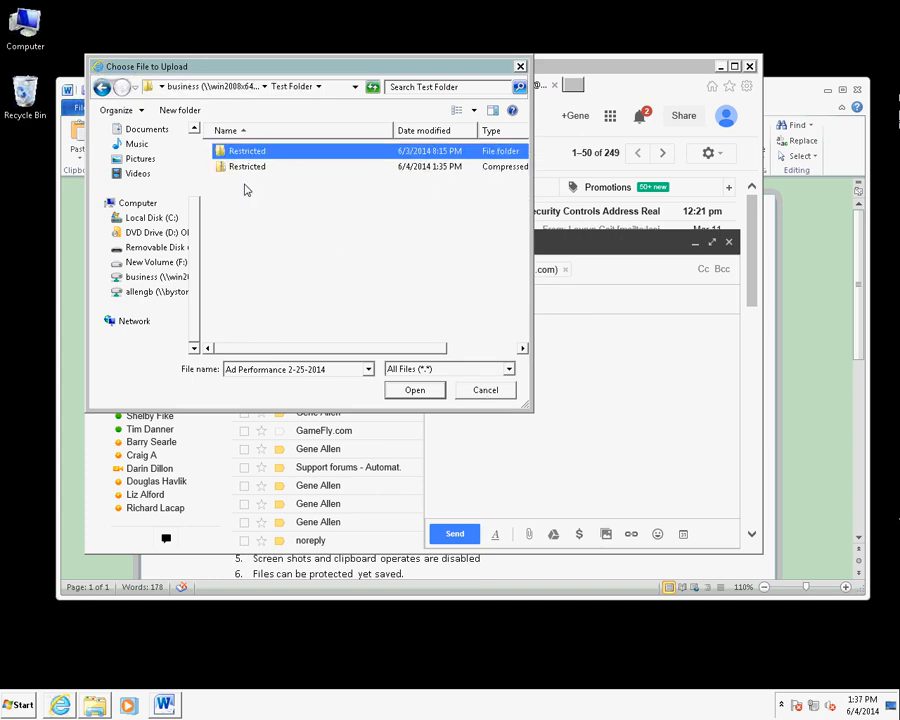
pyautogui.click(196, 88)
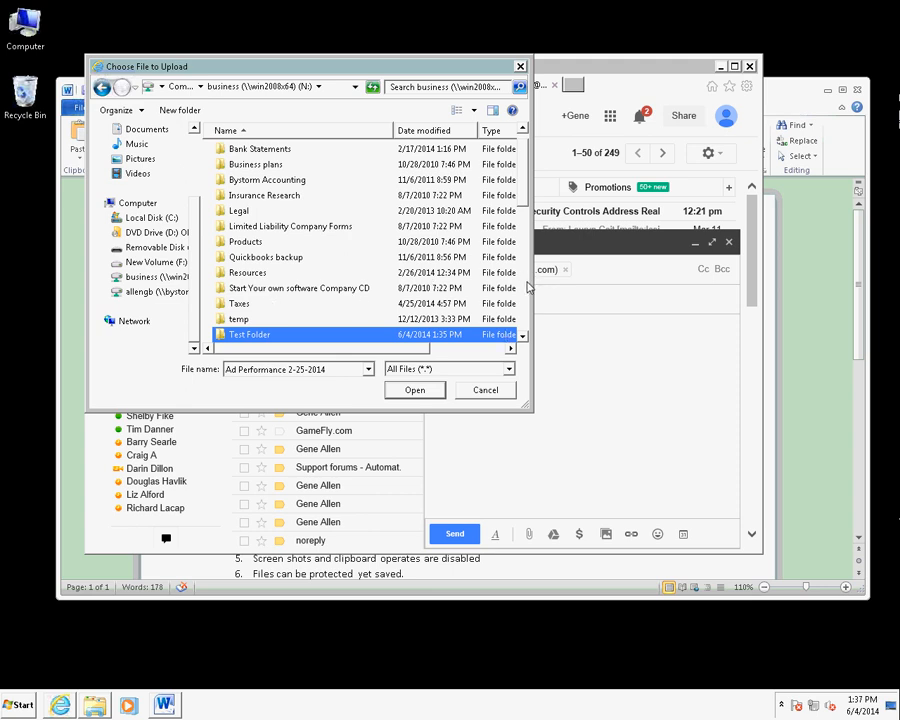
pyautogui.click(526, 287)
# Attach 3rd Year Re-enrollment Order Form.doc, then close the browser and Subfolder windows.
pyautogui.doubleClick(294, 193)
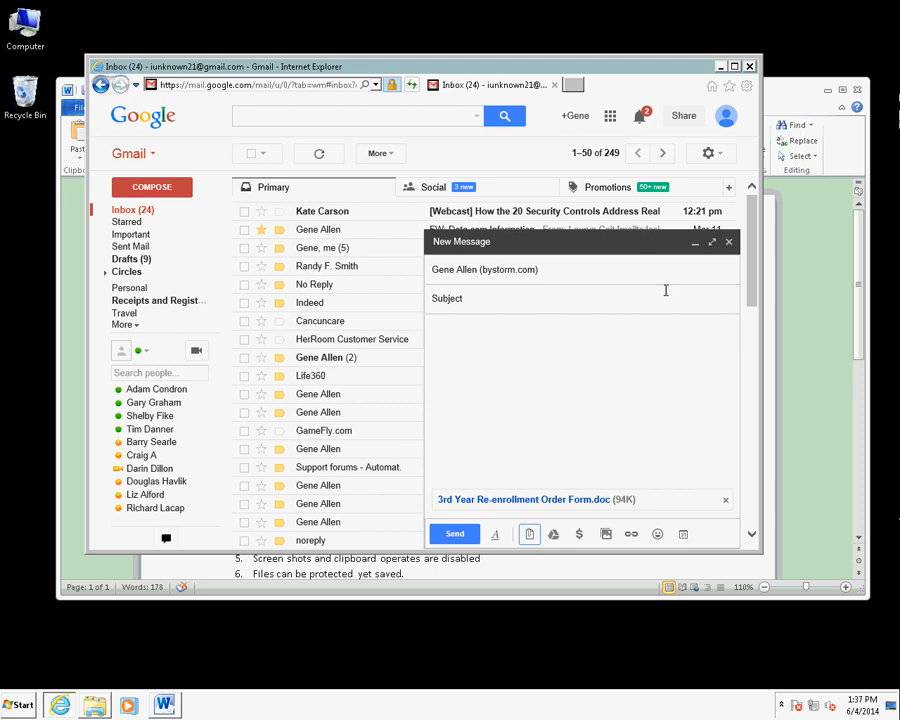
pyautogui.click(749, 66)
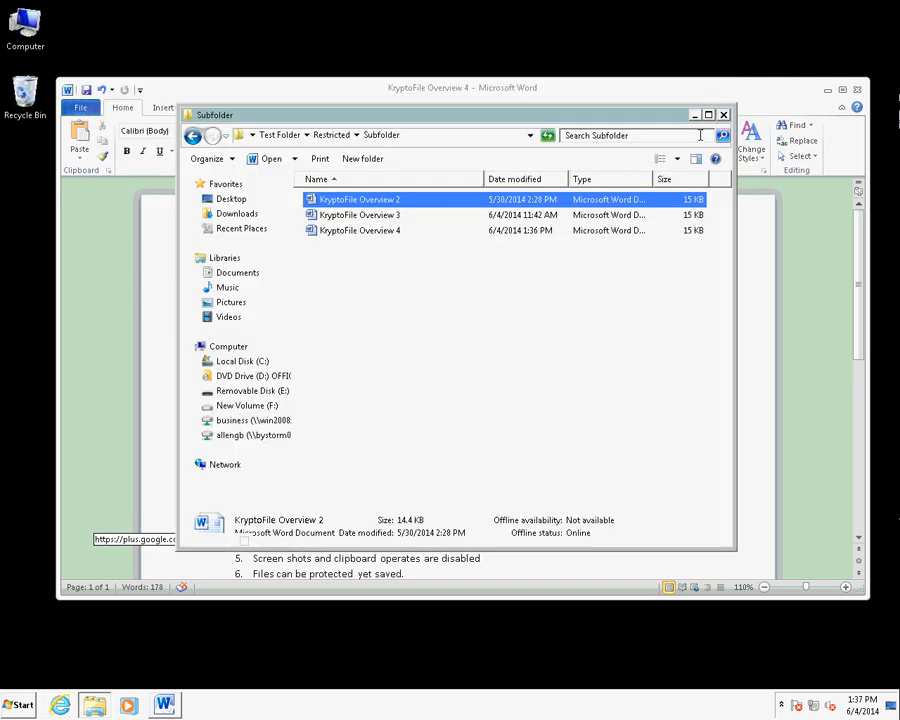
pyautogui.click(724, 115)
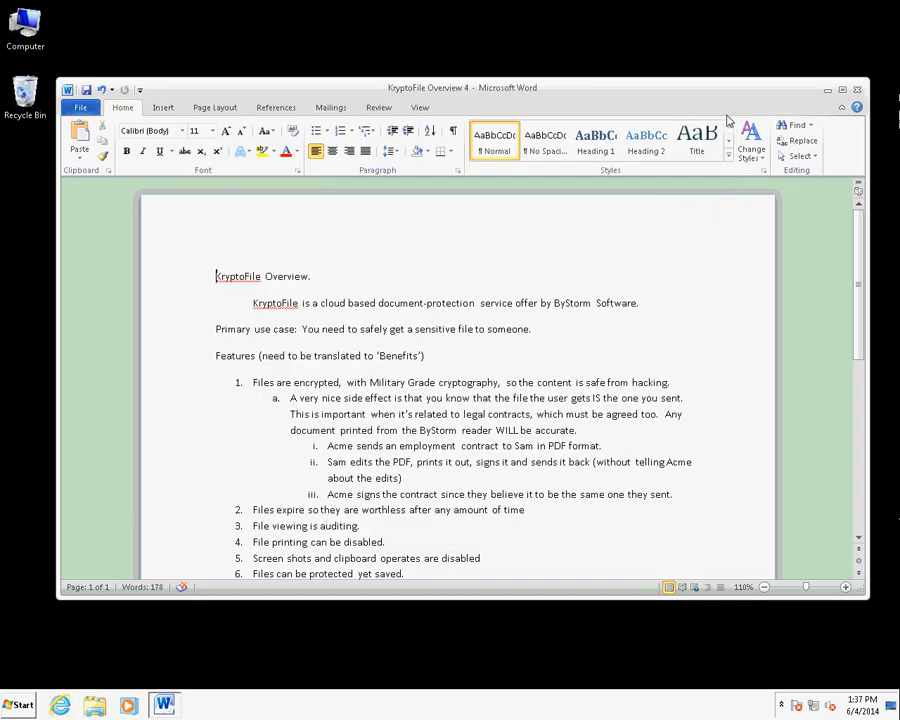